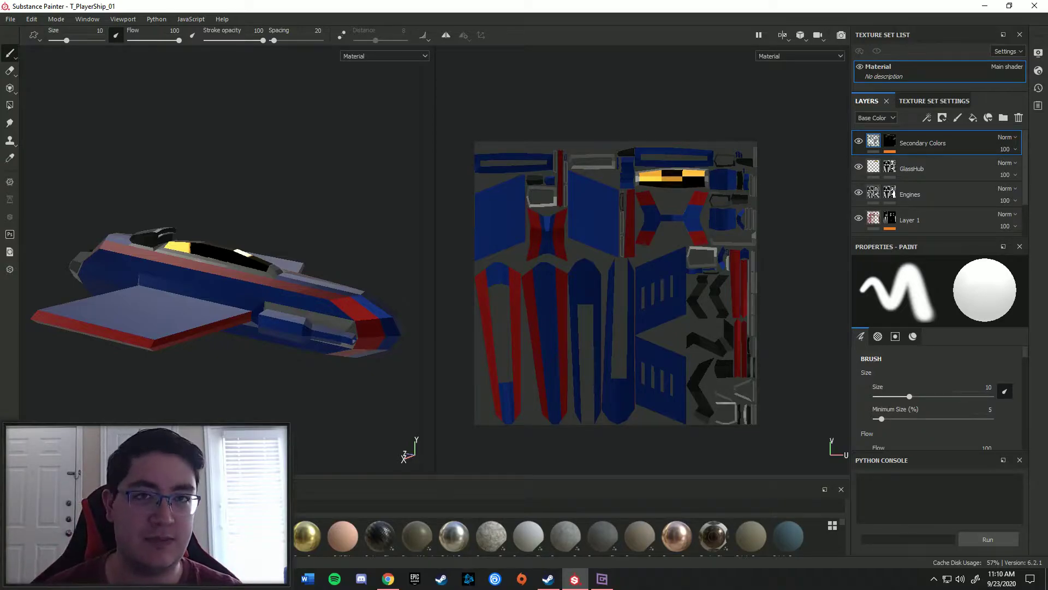
- Examine the textured spaceship from the side, above and close up around the rear hull, wings and cockpit
{"action": "left_click_drag", "start_coordinate": [298, 344], "coordinate": [341, 337], "text": "alt"}
{"action": "scroll", "coordinate": [281, 351], "scroll_direction": "up", "scroll_amount": 1}
{"action": "scroll", "coordinate": [280, 352], "scroll_direction": "down", "scroll_amount": 3}
{"action": "left_click_drag", "start_coordinate": [280, 354], "coordinate": [164, 399], "text": "alt"}
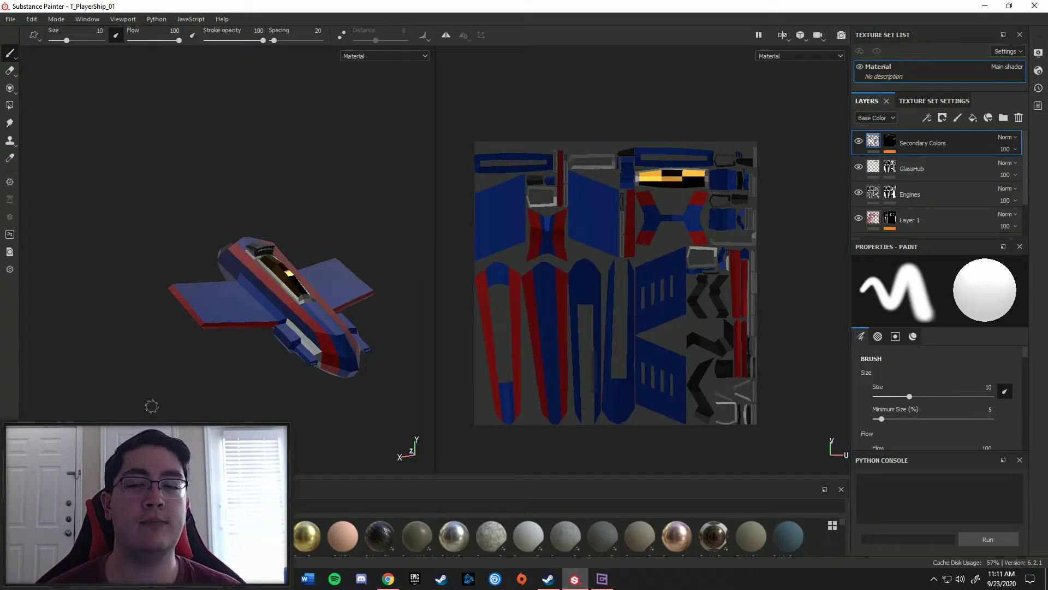
{"action": "middle_click_drag", "start_coordinate": [244, 378], "coordinate": [203, 359], "text": "alt"}
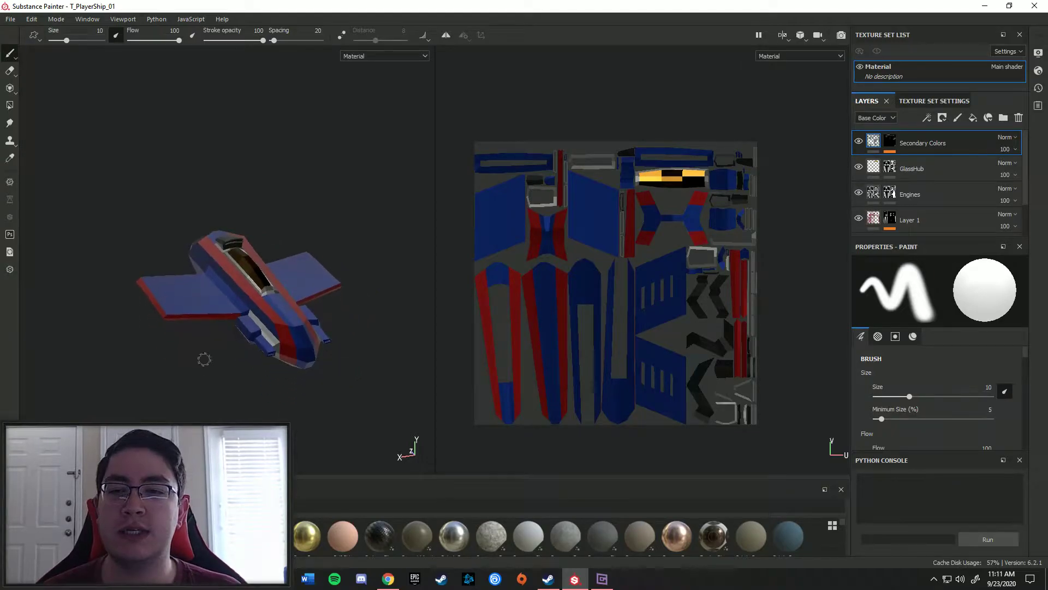
{"action": "left_click_drag", "start_coordinate": [204, 359], "coordinate": [277, 333], "text": "alt"}
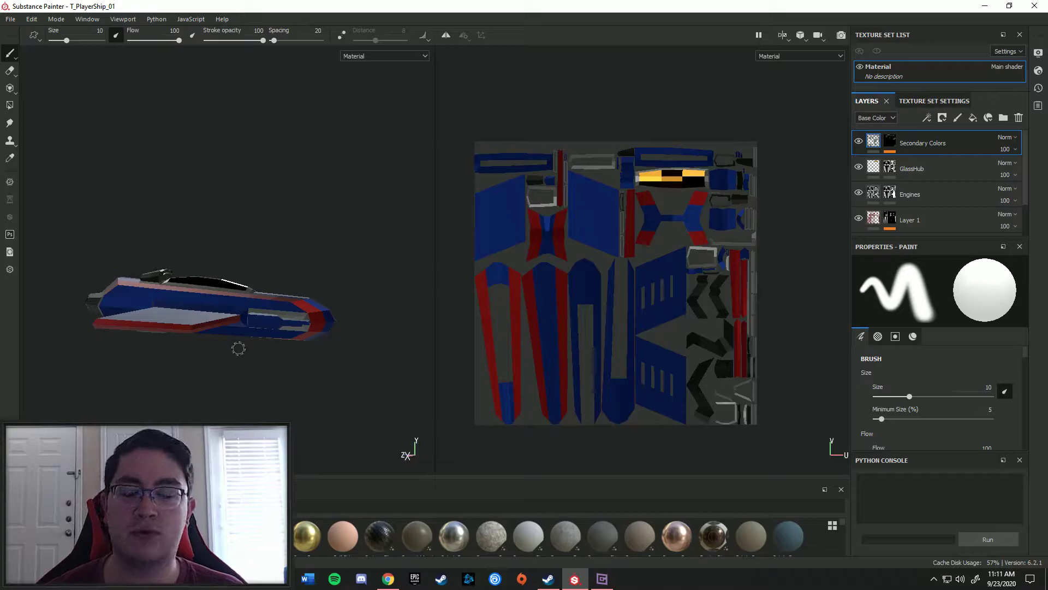
{"action": "right_click_drag", "start_coordinate": [216, 333], "coordinate": [297, 303], "text": "alt"}
{"action": "left_click_drag", "start_coordinate": [297, 303], "coordinate": [188, 314], "text": "alt"}
{"action": "left_click_drag", "start_coordinate": [134, 248], "coordinate": [314, 336], "text": "alt"}
{"action": "left_click_drag", "start_coordinate": [159, 297], "coordinate": [281, 292], "text": "alt"}
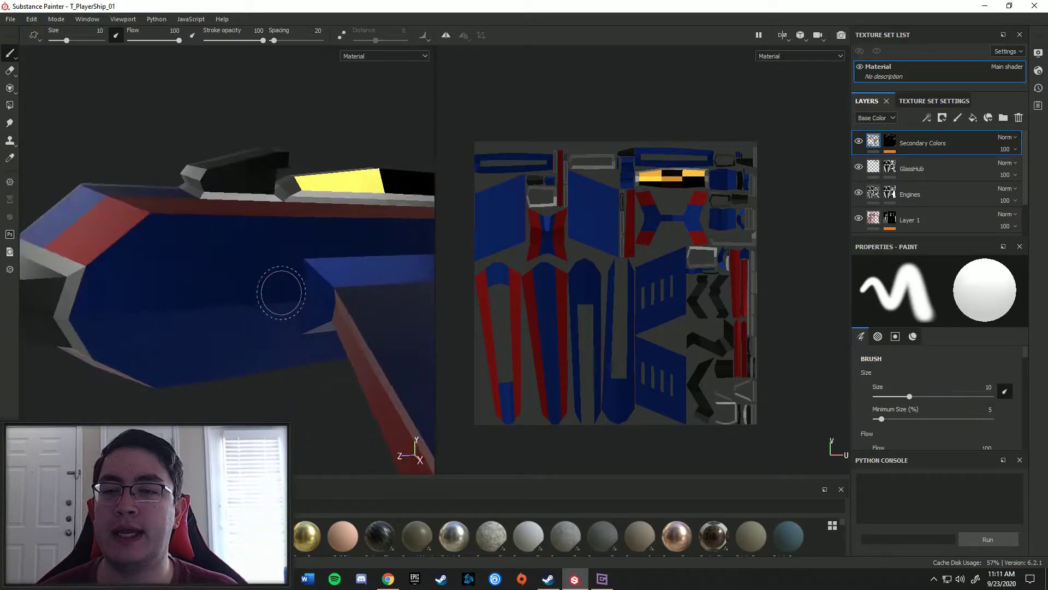
{"action": "scroll", "coordinate": [281, 292], "scroll_direction": "down", "scroll_amount": 5}
{"action": "middle_click_drag", "start_coordinate": [281, 291], "coordinate": [180, 283], "text": "alt"}
{"action": "left_click_drag", "start_coordinate": [290, 281], "coordinate": [238, 279], "text": "alt"}
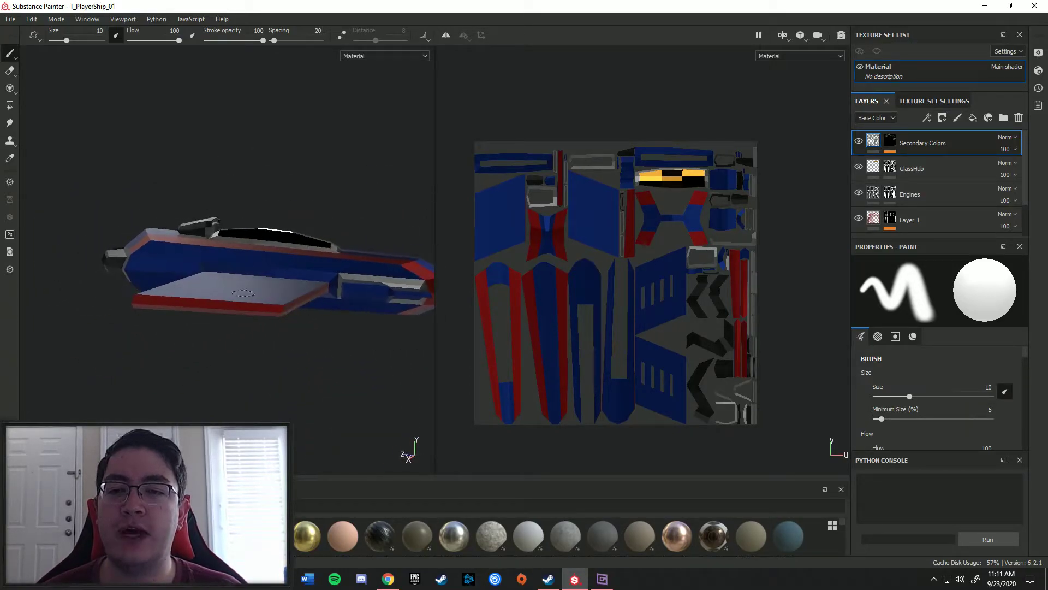
{"action": "left_click_drag", "start_coordinate": [312, 275], "coordinate": [200, 378], "text": "alt"}
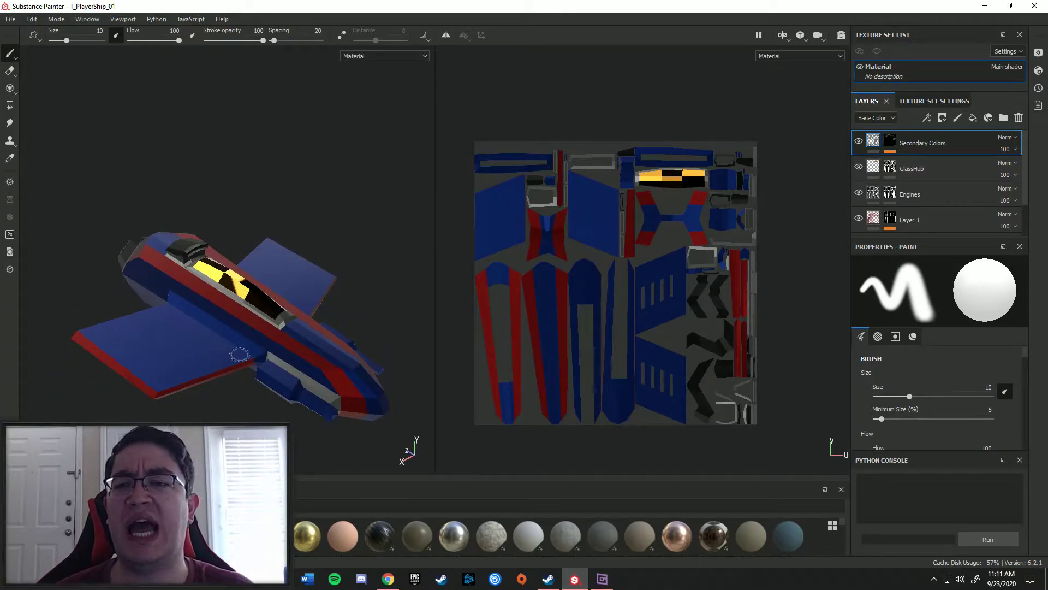
{"action": "left_click_drag", "start_coordinate": [141, 283], "coordinate": [216, 271], "text": "alt"}
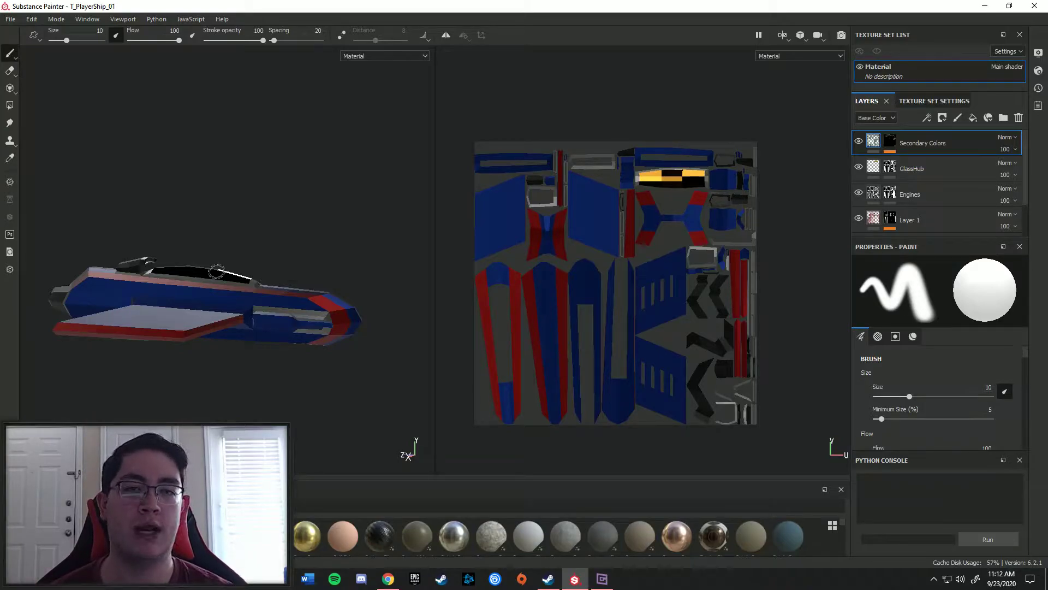
{"action": "left_click_drag", "start_coordinate": [147, 228], "coordinate": [227, 309], "text": "alt"}
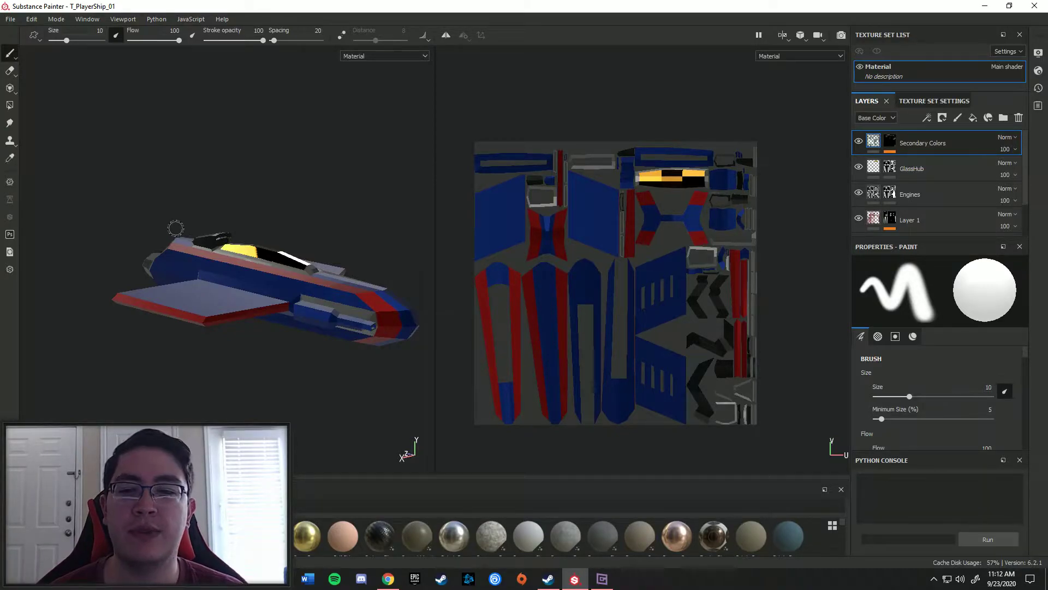
{"action": "left_click_drag", "start_coordinate": [321, 322], "coordinate": [238, 358], "text": "alt"}
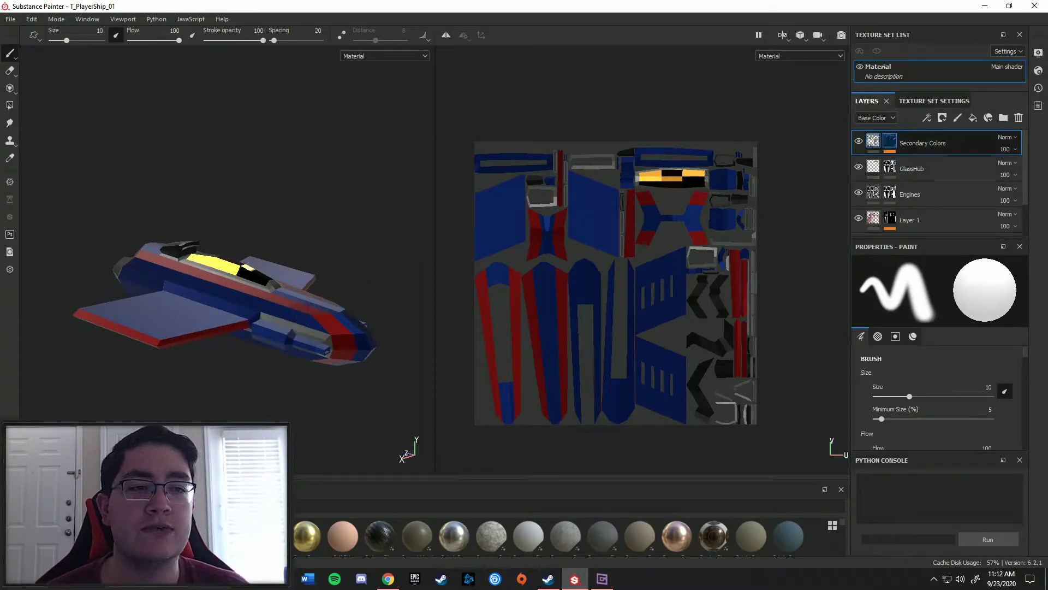
- Select the Secondary Colors layer's mask and display only the mask on the ship and its UV layout
{"action": "left_click", "coordinate": [889, 141]}
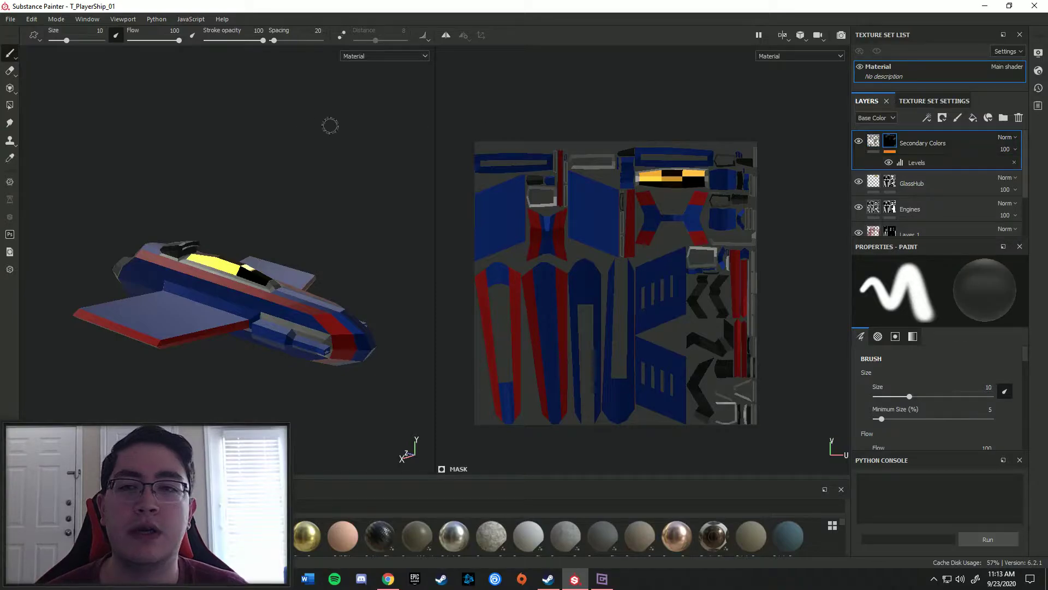
{"action": "left_click", "coordinate": [411, 57]}
{"action": "left_click", "coordinate": [355, 129]}
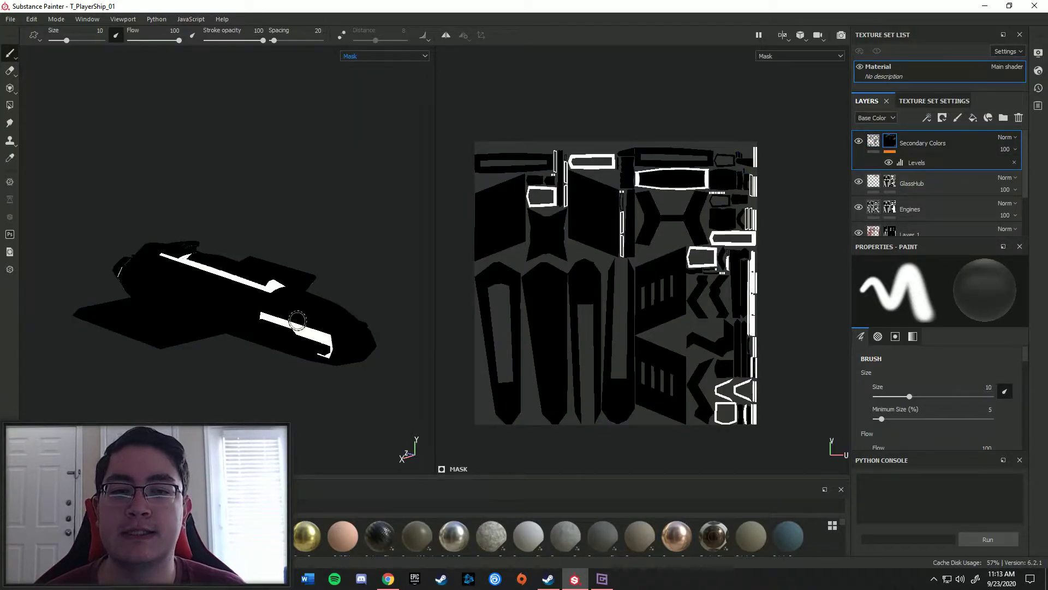
{"action": "middle_click_drag", "start_coordinate": [306, 229], "coordinate": [302, 232], "text": "alt"}
{"action": "scroll", "coordinate": [923, 193], "scroll_direction": "down", "scroll_amount": 2}
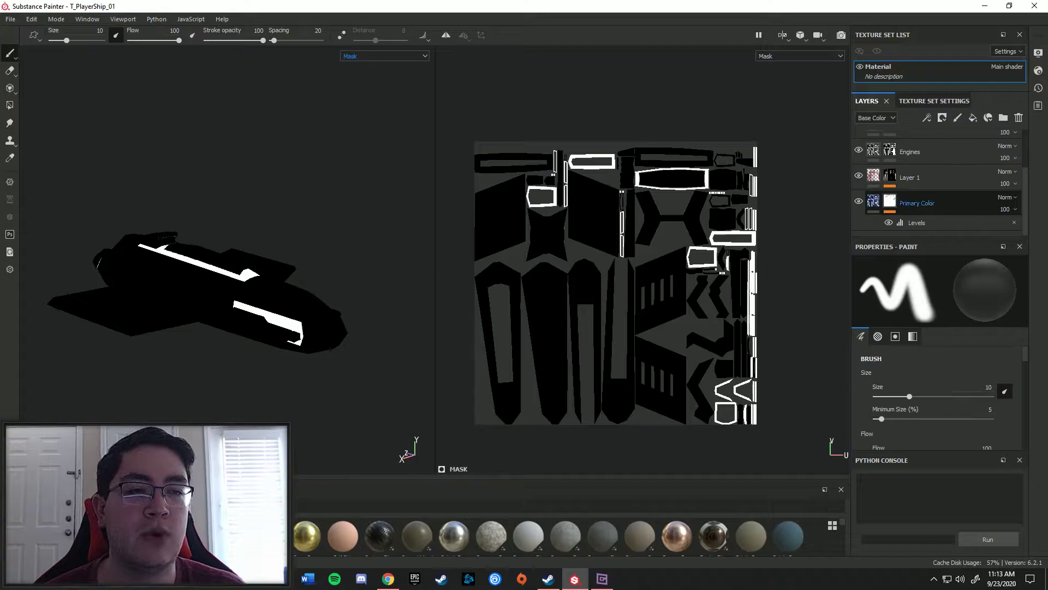
{"action": "scroll", "coordinate": [919, 202], "scroll_direction": "up", "scroll_amount": 1}
{"action": "scroll", "coordinate": [937, 185], "scroll_direction": "up", "scroll_amount": 1}
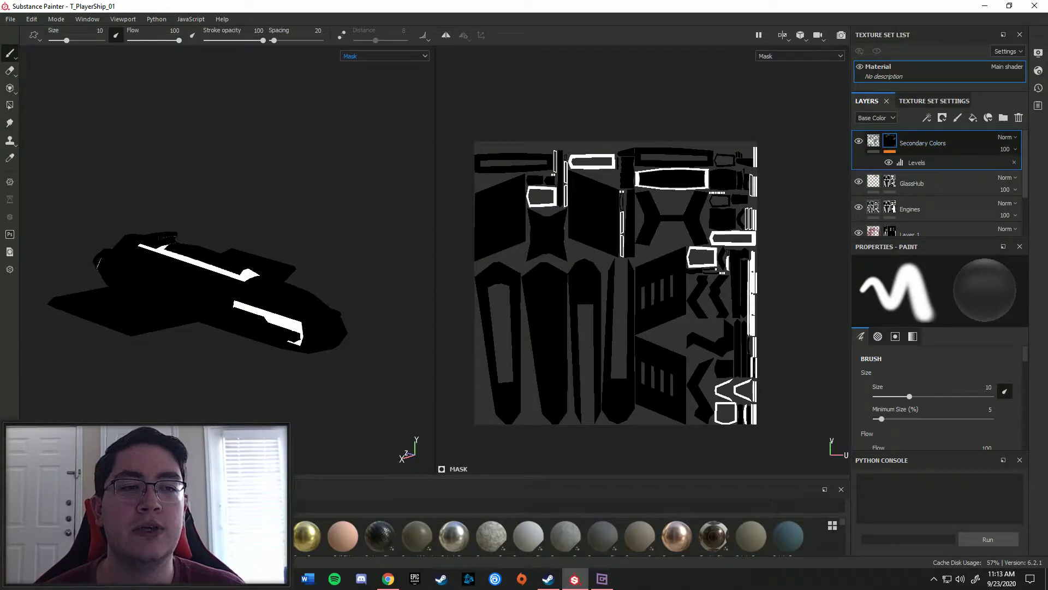
- Rename Layer 1 as "Tertiary Colors"
{"action": "scroll", "coordinate": [923, 212], "scroll_direction": "down", "scroll_amount": 2}
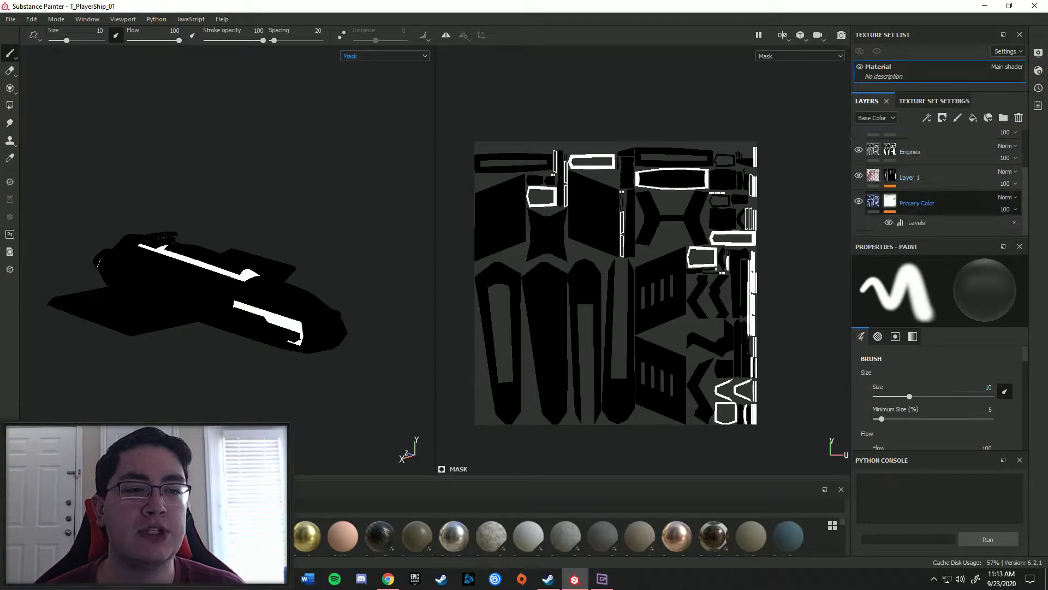
{"action": "left_click", "coordinate": [910, 177]}
{"action": "double_click", "coordinate": [911, 178]}
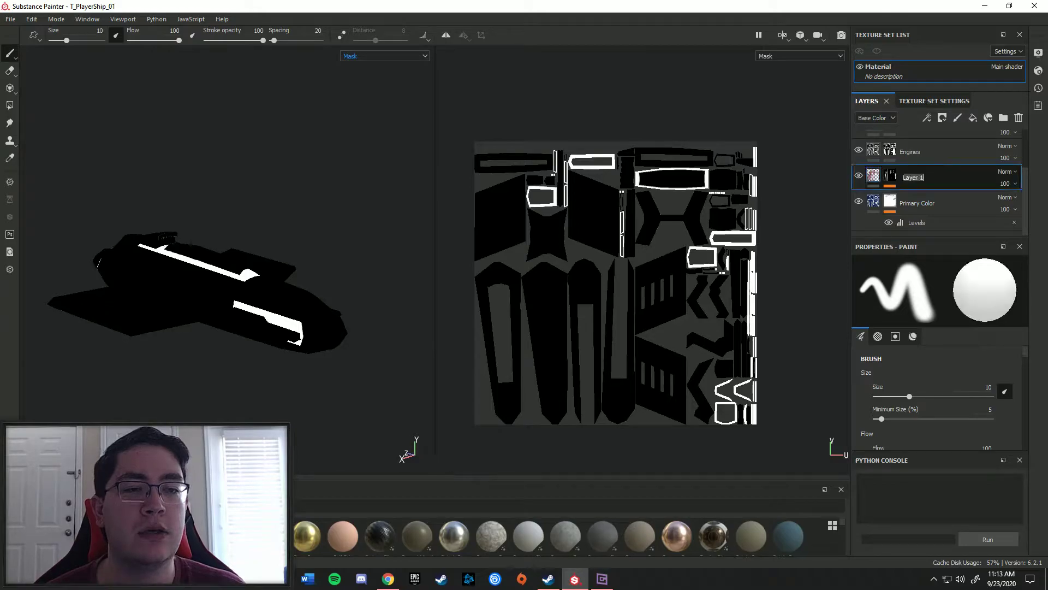
{"action": "type", "text": "Tertiary"}
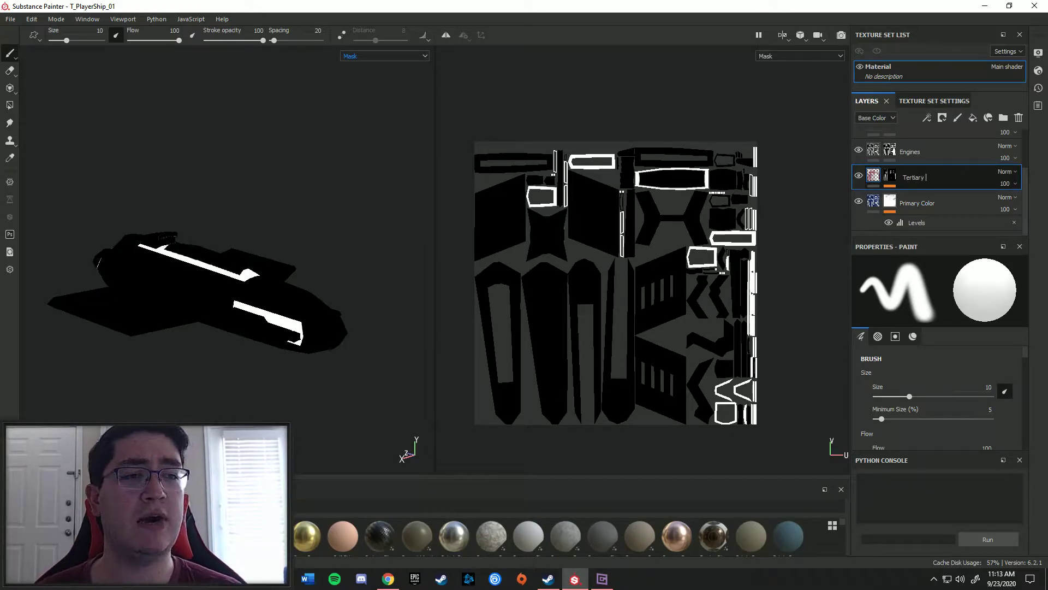
{"action": "type", "text": " Col"}
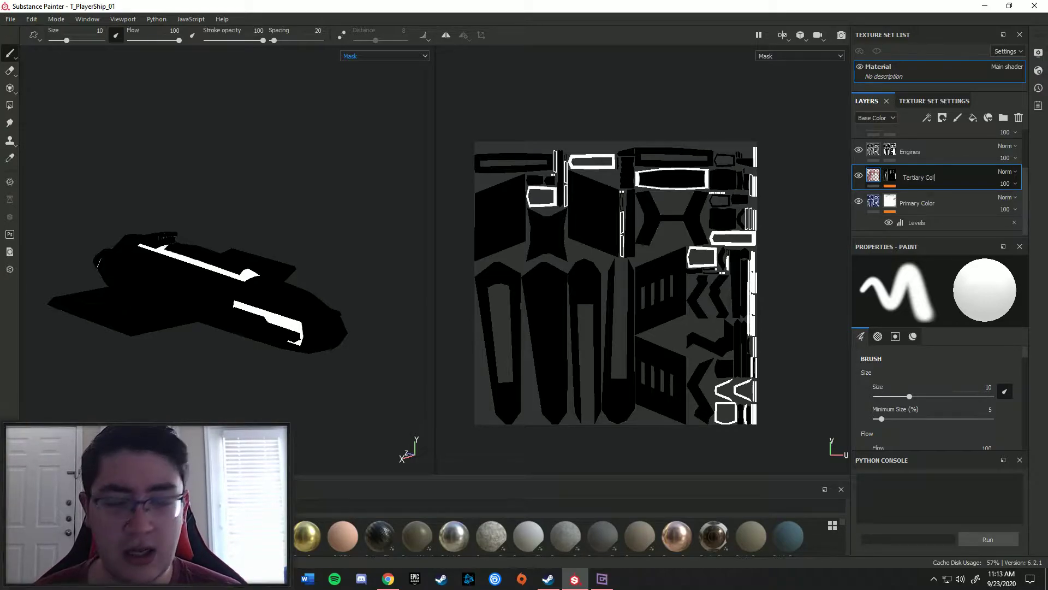
{"action": "type", "text": "ors"}
{"action": "key", "text": "Return"}
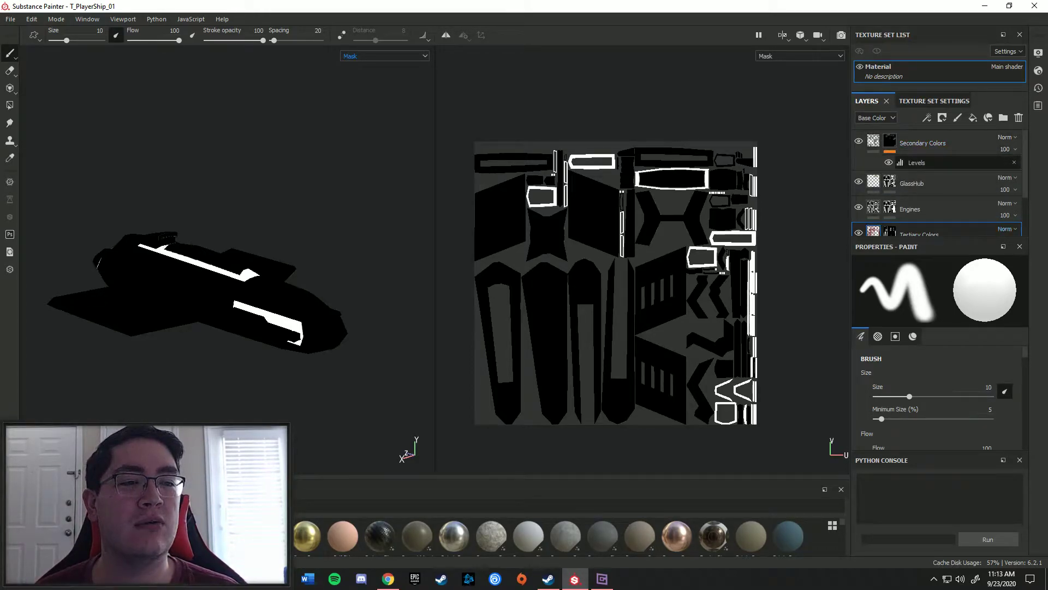
- Try removing the Levels effect from the Secondary Colors mask, checking the ship in both mask and material display
{"action": "left_click", "coordinate": [1014, 162]}
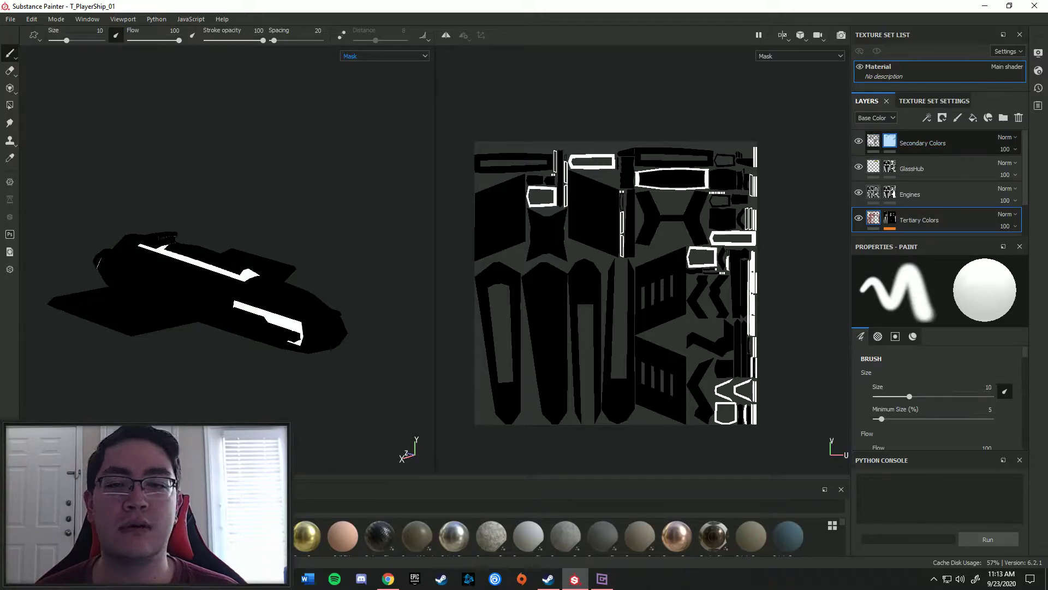
{"action": "left_click", "coordinate": [889, 141]}
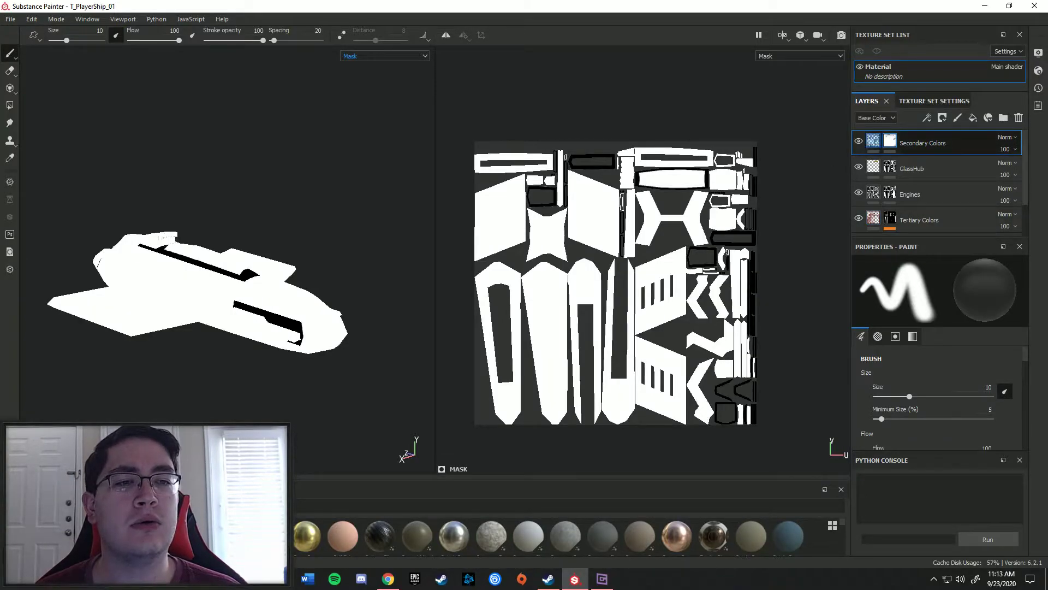
{"action": "left_click", "coordinate": [874, 141]}
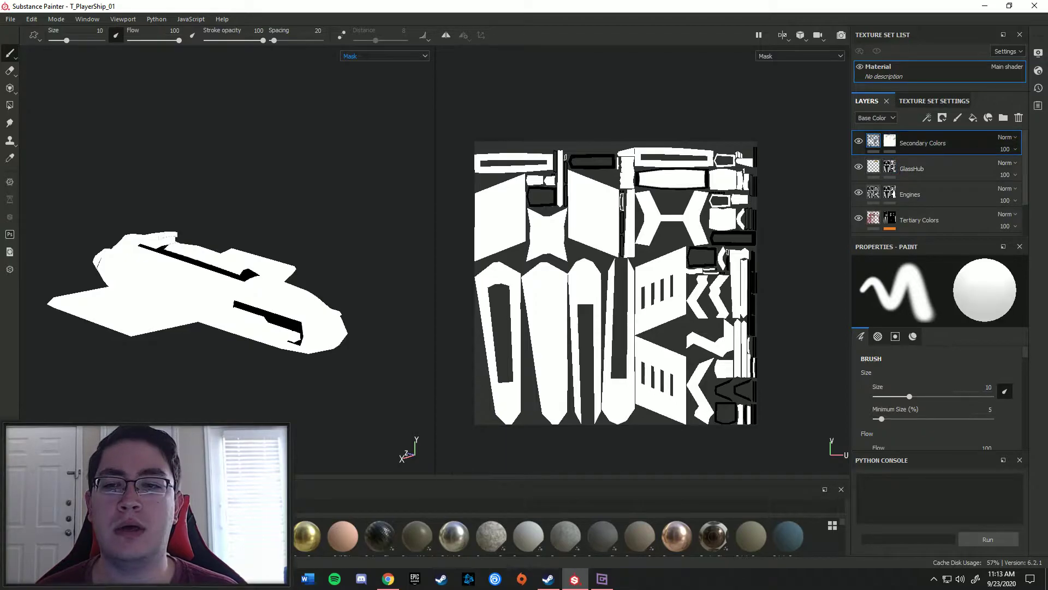
{"action": "left_click", "coordinate": [385, 56]}
{"action": "left_click", "coordinate": [382, 73]}
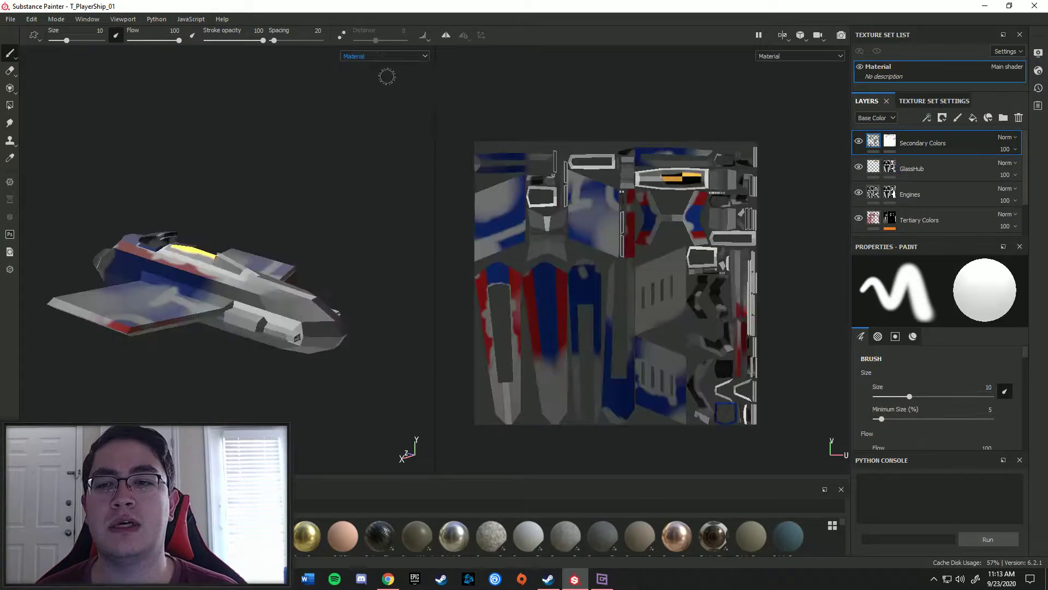
{"action": "mouse_move", "coordinate": [336, 251]}
{"action": "left_mouse_down", "text": "alt"}
{"action": "mouse_move", "coordinate": [300, 305]}
{"action": "mouse_move", "coordinate": [333, 254]}
{"action": "left_mouse_up", "text": "alt"}
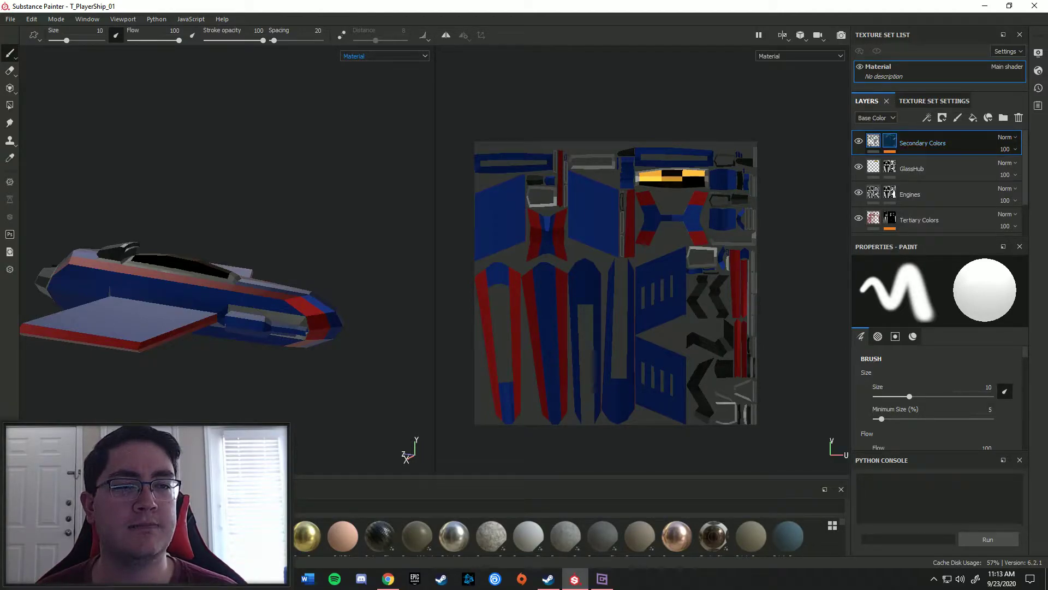
- Examine the masks of the Secondary Colors, Engines, Tertiary Colors and Primary Color layers one after another
{"action": "left_click", "coordinate": [890, 141]}
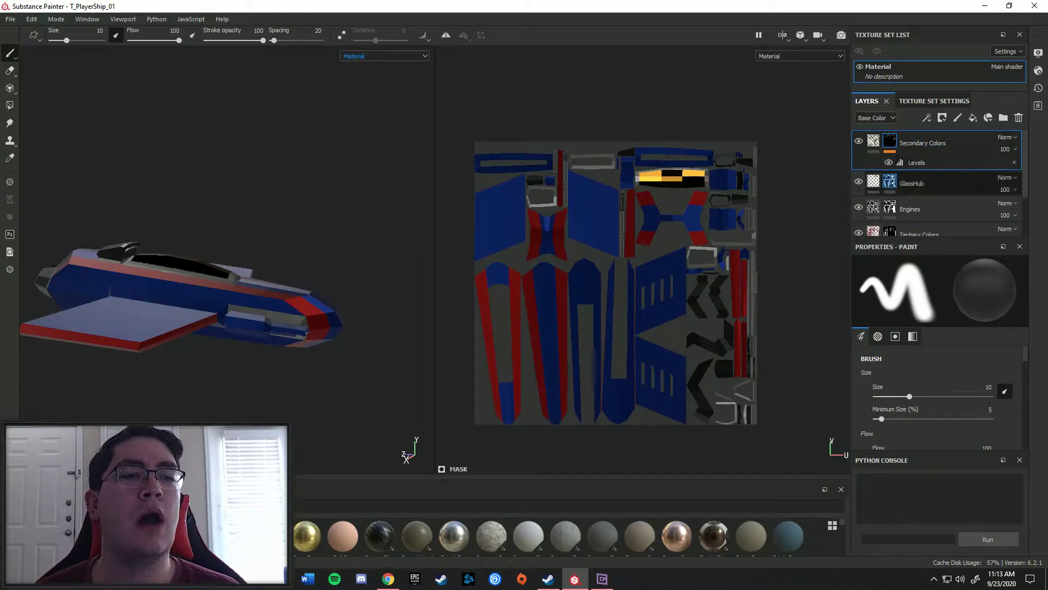
{"action": "scroll", "coordinate": [936, 180], "scroll_direction": "down", "scroll_amount": 2}
{"action": "left_click", "coordinate": [890, 150]}
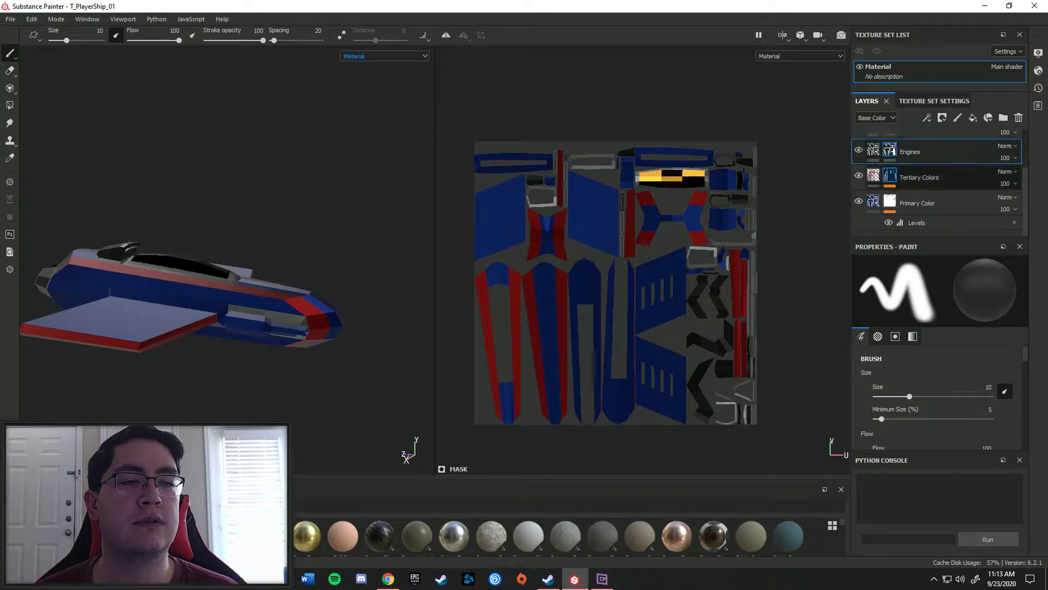
{"action": "left_click", "coordinate": [890, 176]}
{"action": "scroll", "coordinate": [889, 203], "scroll_direction": "down", "scroll_amount": 1}
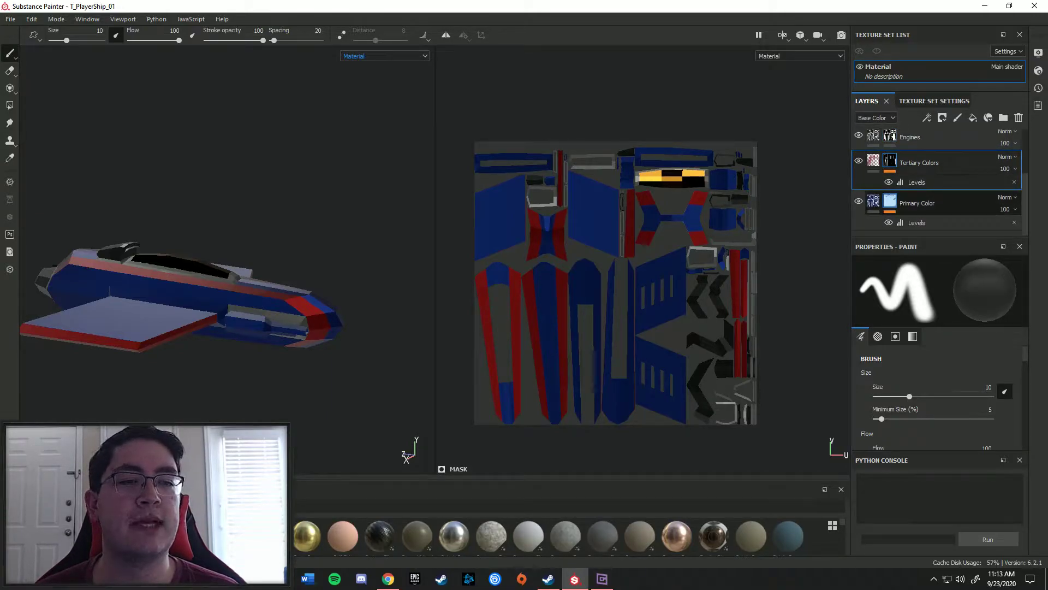
{"action": "left_click", "coordinate": [890, 201]}
{"action": "scroll", "coordinate": [890, 180], "scroll_direction": "up", "scroll_amount": 3}
- Return to the Secondary Colors mask, show it alone in both viewports and inspect its UV islands up close
{"action": "left_click", "coordinate": [889, 141]}
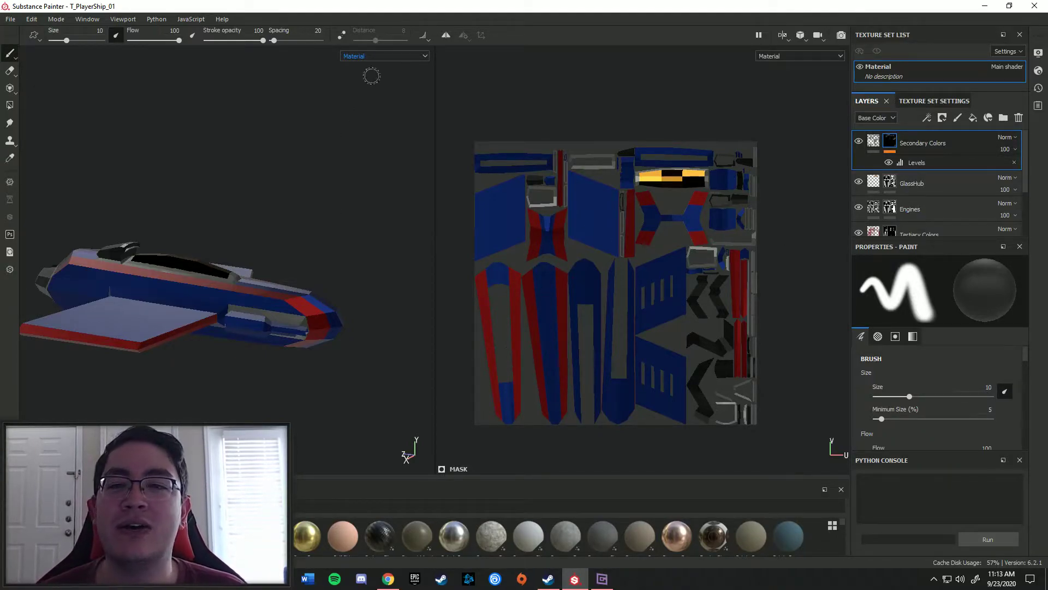
{"action": "left_click", "coordinate": [354, 56]}
{"action": "left_click", "coordinate": [365, 133]}
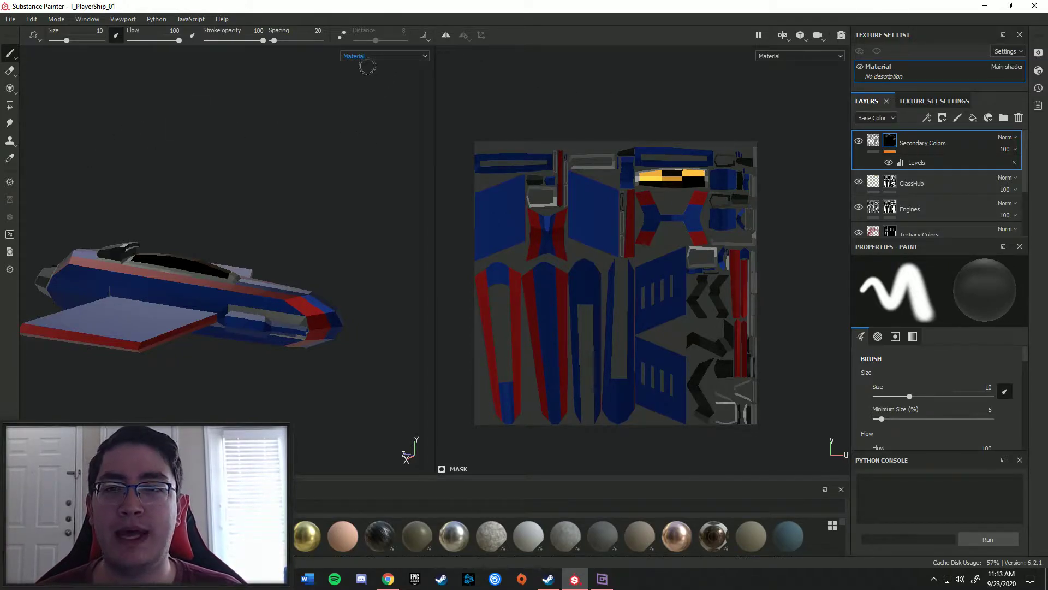
{"action": "left_click", "coordinate": [360, 55]}
{"action": "left_click", "coordinate": [367, 128]}
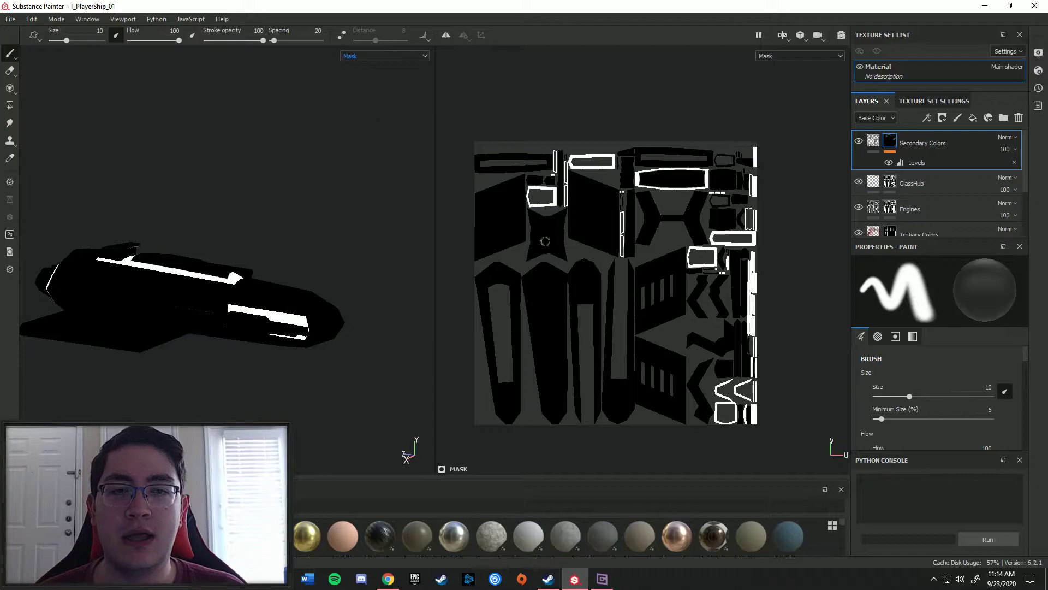
{"action": "scroll", "coordinate": [631, 246], "scroll_direction": "up", "scroll_amount": 2}
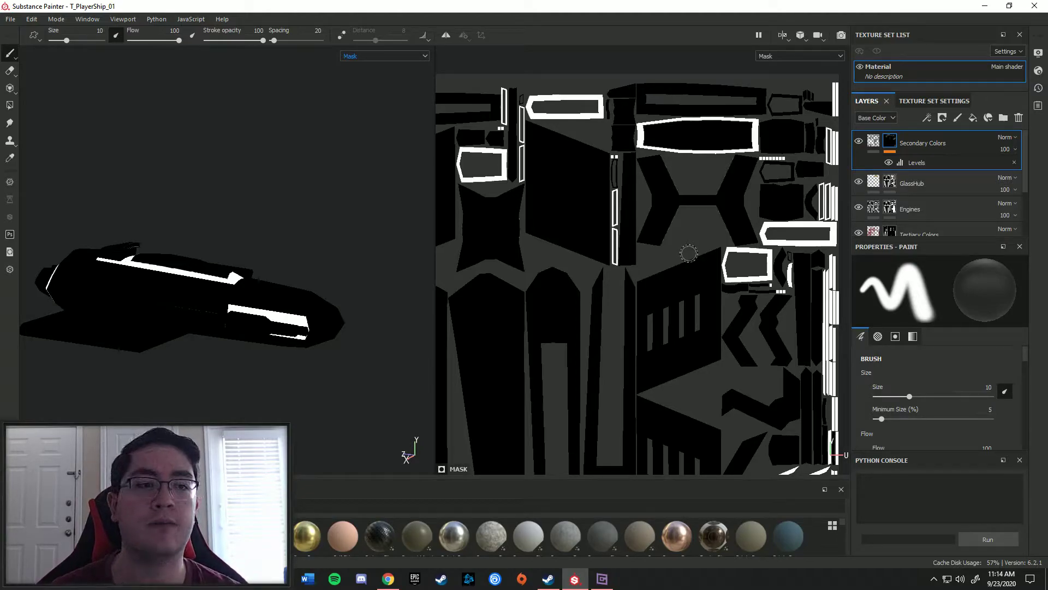
- Select the Secondary Colors layer's content and set the viewports back to the full material display
{"action": "left_click", "coordinate": [874, 140]}
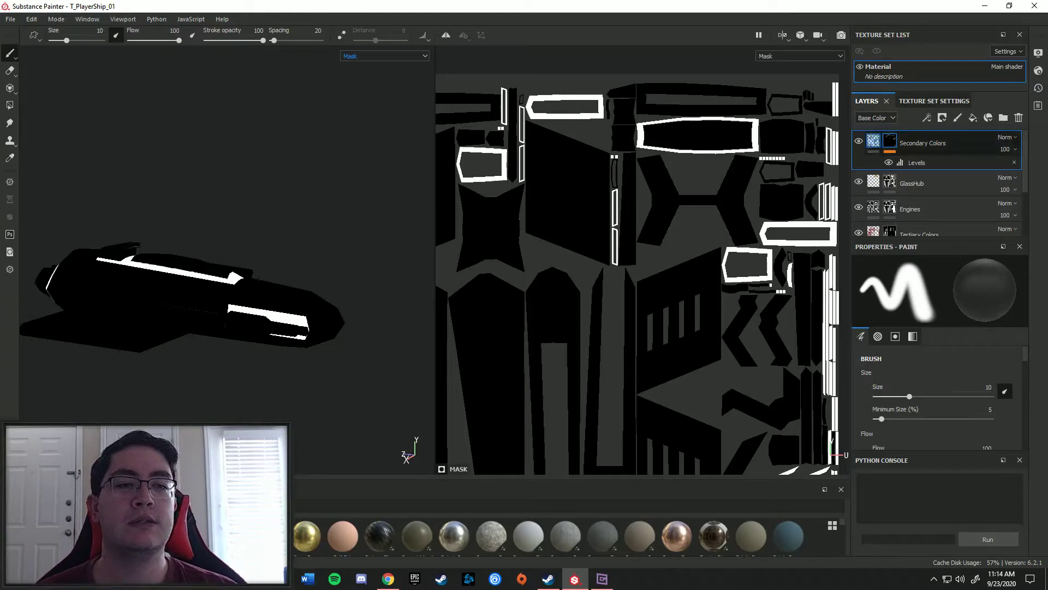
{"action": "left_click", "coordinate": [358, 57]}
{"action": "left_click", "coordinate": [358, 73]}
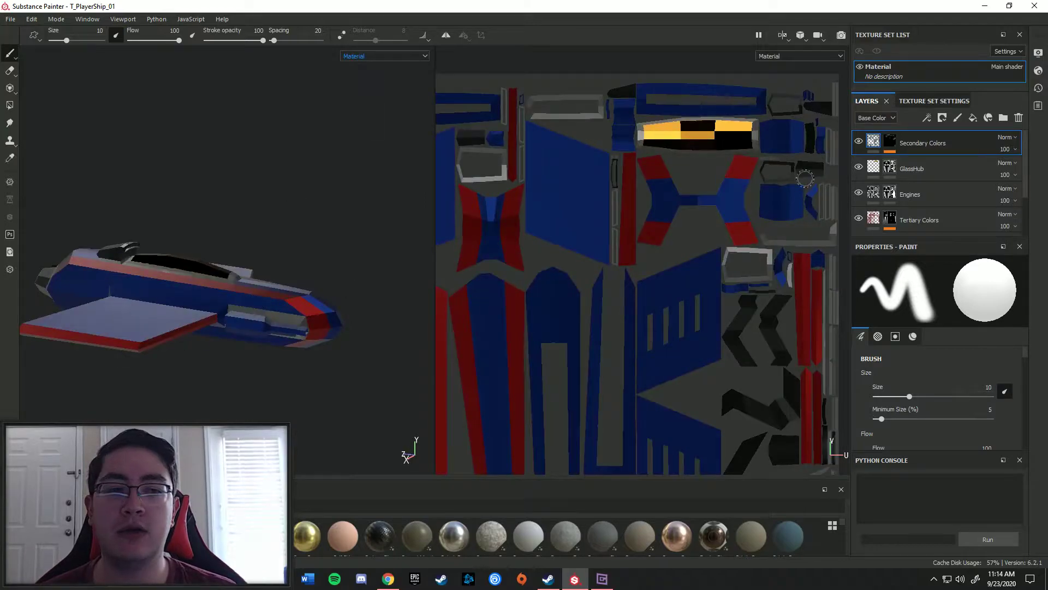
{"action": "left_click_drag", "start_coordinate": [226, 274], "coordinate": [244, 298], "text": "alt"}
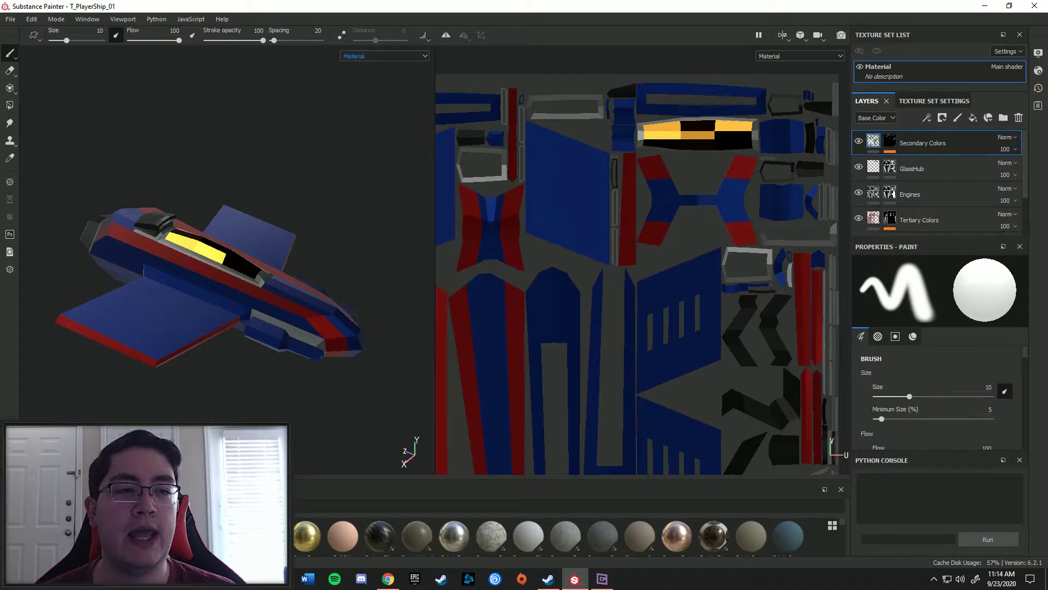
- Hide the GlassHub, Engines, Tertiary Colors and Primary Color layers
{"action": "left_click", "coordinate": [859, 167]}
{"action": "left_click", "coordinate": [859, 193]}
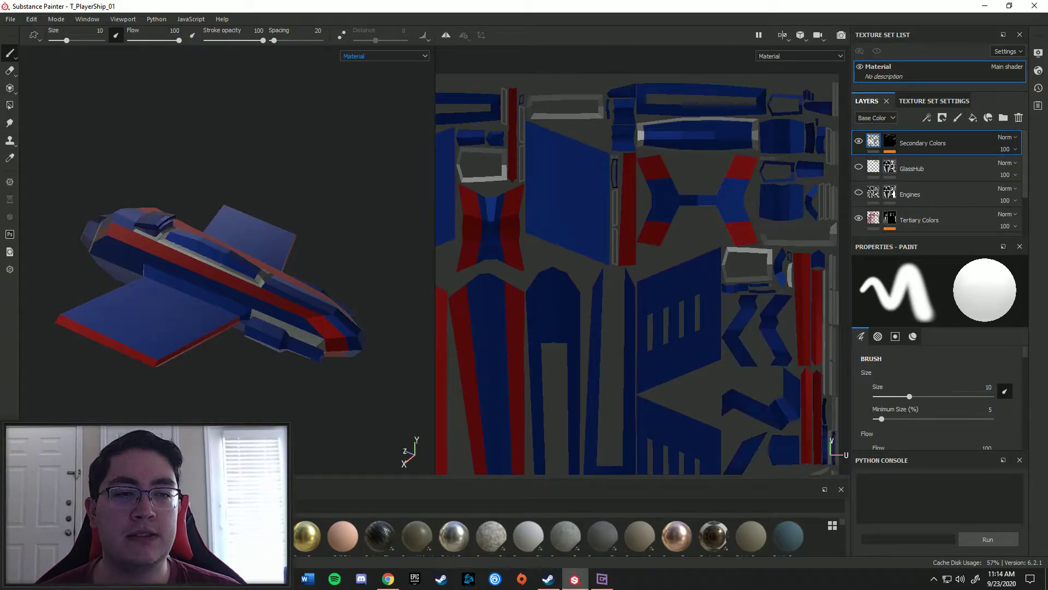
{"action": "left_click", "coordinate": [859, 218]}
{"action": "scroll", "coordinate": [859, 217], "scroll_direction": "down", "scroll_amount": 2}
{"action": "left_click", "coordinate": [859, 201]}
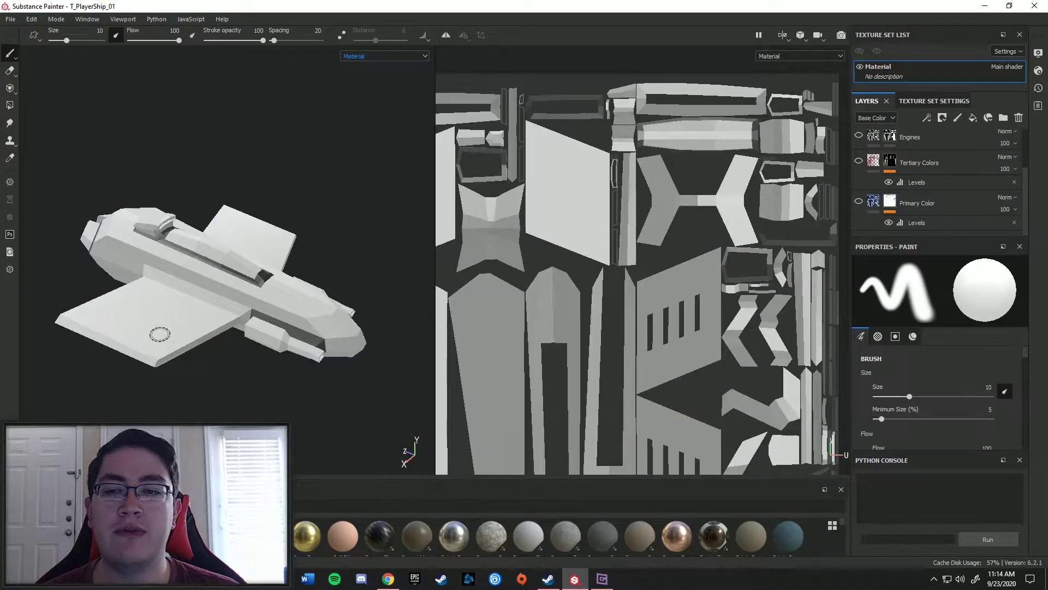
- Inspect the ship model from several angles with only the Secondary Colors layer visible
{"action": "scroll", "coordinate": [279, 282], "scroll_direction": "up", "scroll_amount": 5}
{"action": "mouse_move", "coordinate": [218, 338]}
{"action": "left_mouse_down", "text": "alt"}
{"action": "mouse_move", "coordinate": [228, 309]}
{"action": "mouse_move", "coordinate": [246, 314]}
{"action": "mouse_move", "coordinate": [160, 315]}
{"action": "left_mouse_up", "text": "alt"}
{"action": "scroll", "coordinate": [314, 397], "scroll_direction": "down", "scroll_amount": 4}
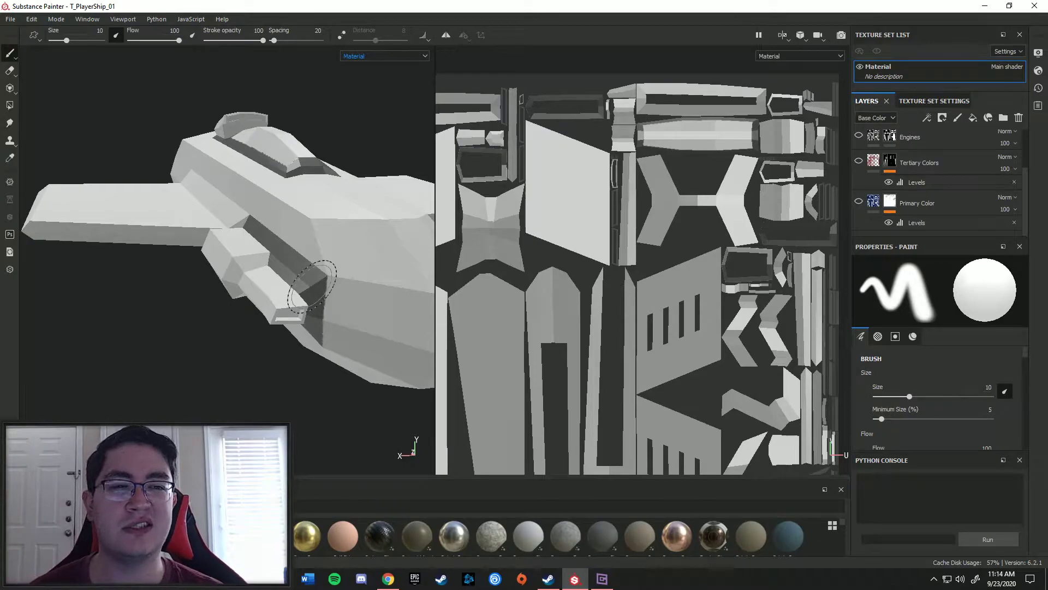
{"action": "scroll", "coordinate": [301, 291], "scroll_direction": "down", "scroll_amount": 3}
{"action": "mouse_move", "coordinate": [295, 292]}
{"action": "left_mouse_down", "text": "alt"}
{"action": "mouse_move", "coordinate": [298, 324]}
{"action": "mouse_move", "coordinate": [382, 300]}
{"action": "mouse_move", "coordinate": [306, 285]}
{"action": "left_mouse_up", "text": "alt"}
{"action": "scroll", "coordinate": [943, 203], "scroll_direction": "up", "scroll_amount": 2}
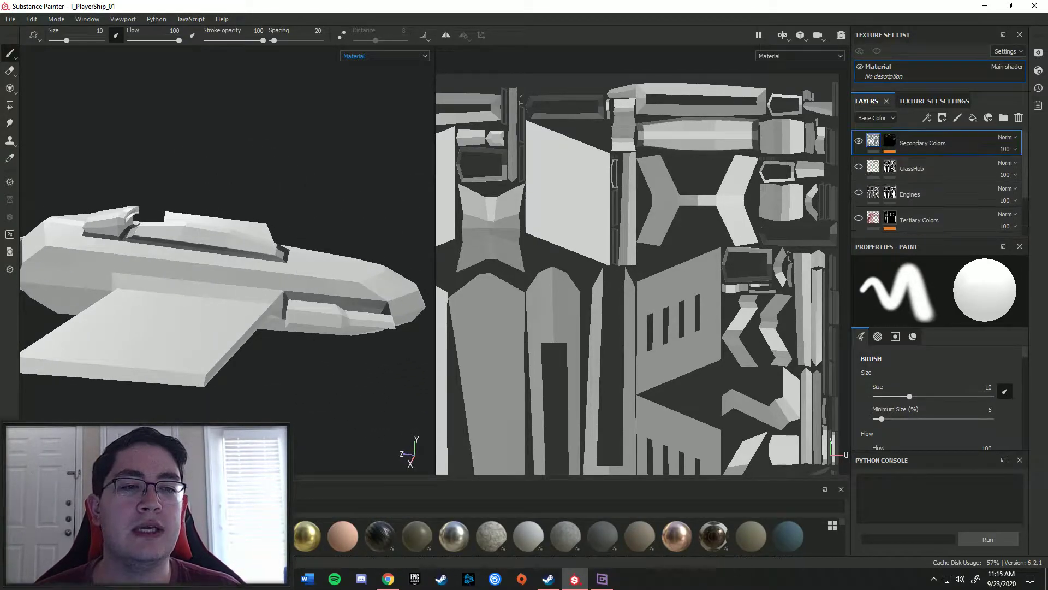
- Make the GlassHub layer visible and display its mask alone in both viewports
{"action": "left_click", "coordinate": [890, 167]}
{"action": "left_click", "coordinate": [415, 55]}
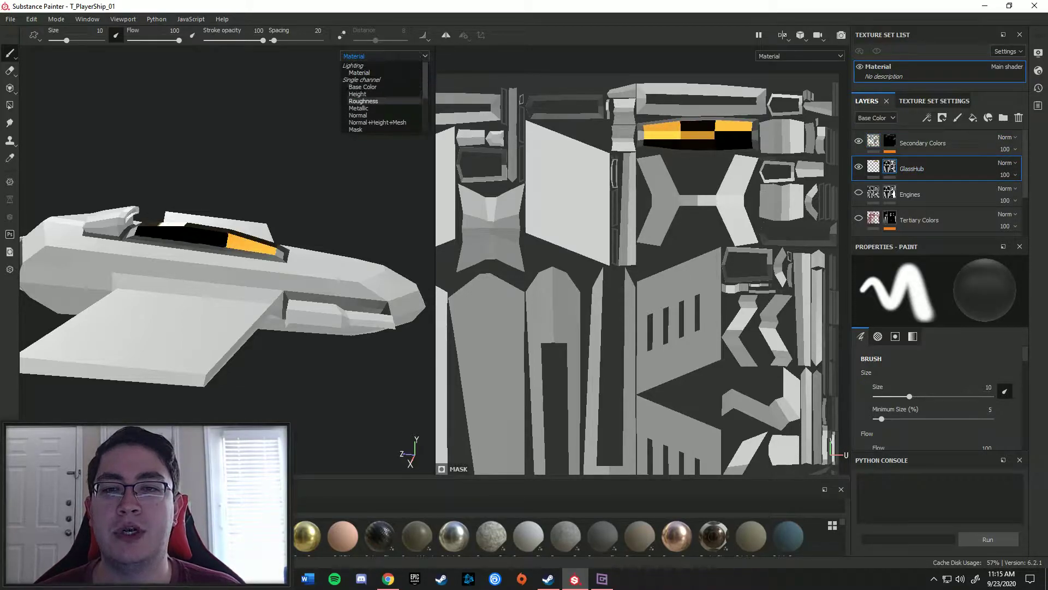
{"action": "left_click", "coordinate": [372, 126]}
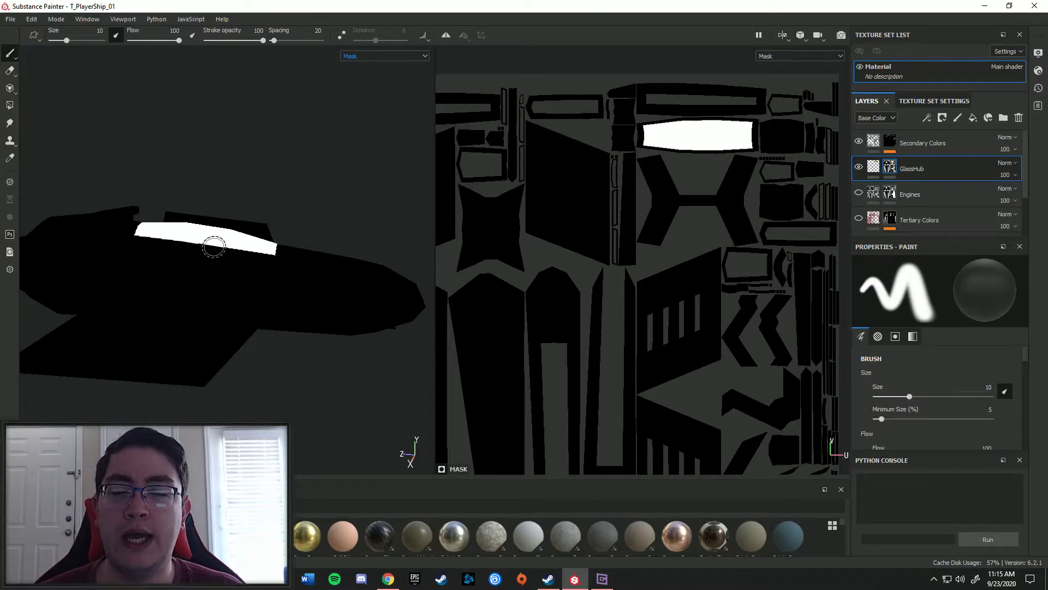
- Select the GlassHub layer's content and return both viewports to the full material display
{"action": "left_click", "coordinate": [873, 167]}
{"action": "left_click", "coordinate": [360, 55]}
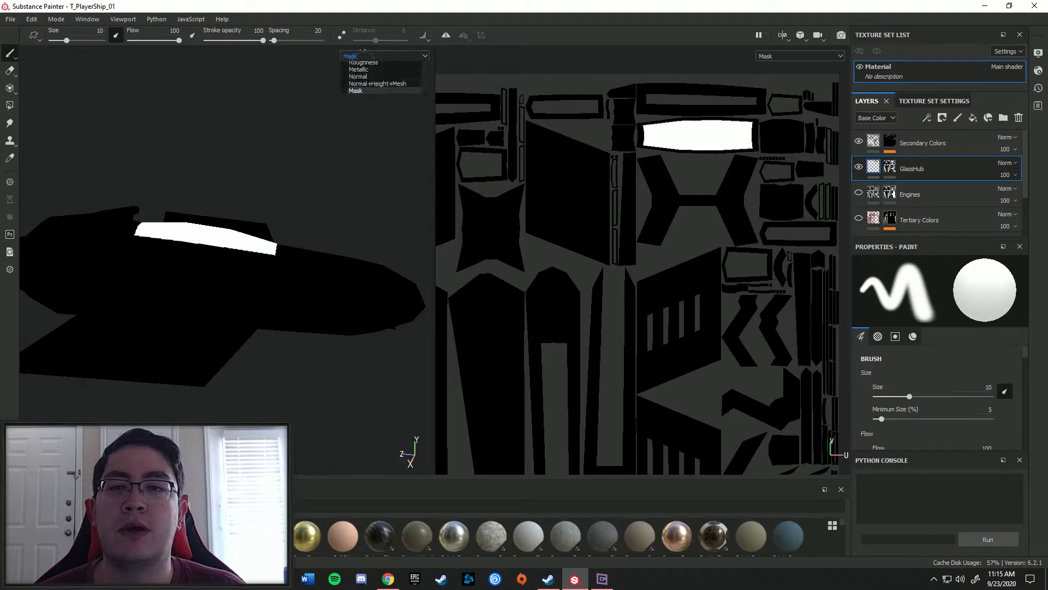
{"action": "left_click", "coordinate": [365, 71]}
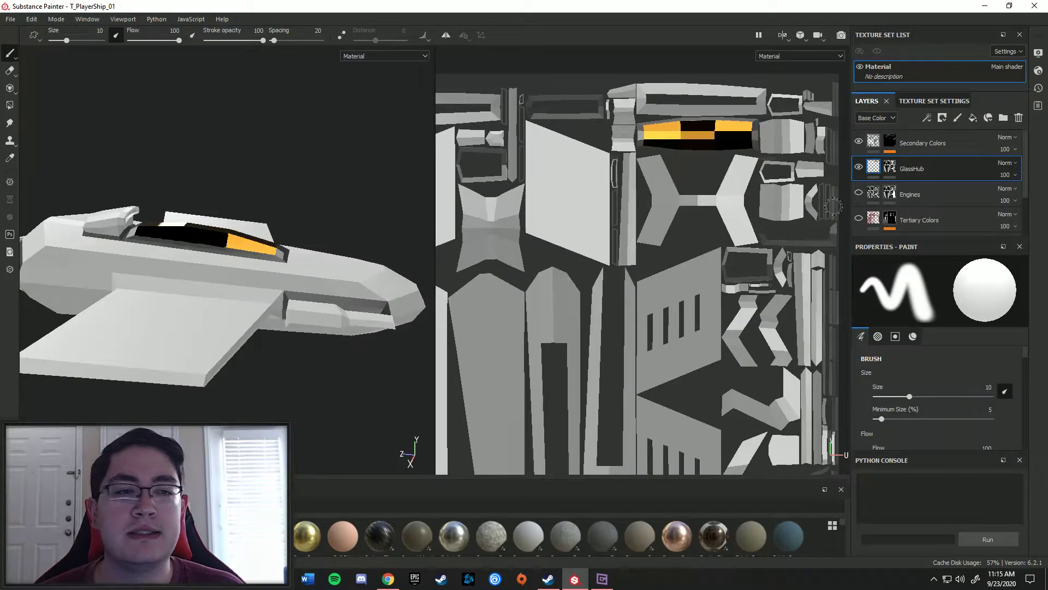
- Make the Engines, Tertiary Colors and Primary Color layers visible again one by one, checking the ship from different sides
{"action": "left_click_drag", "start_coordinate": [165, 251], "coordinate": [285, 289], "text": "alt"}
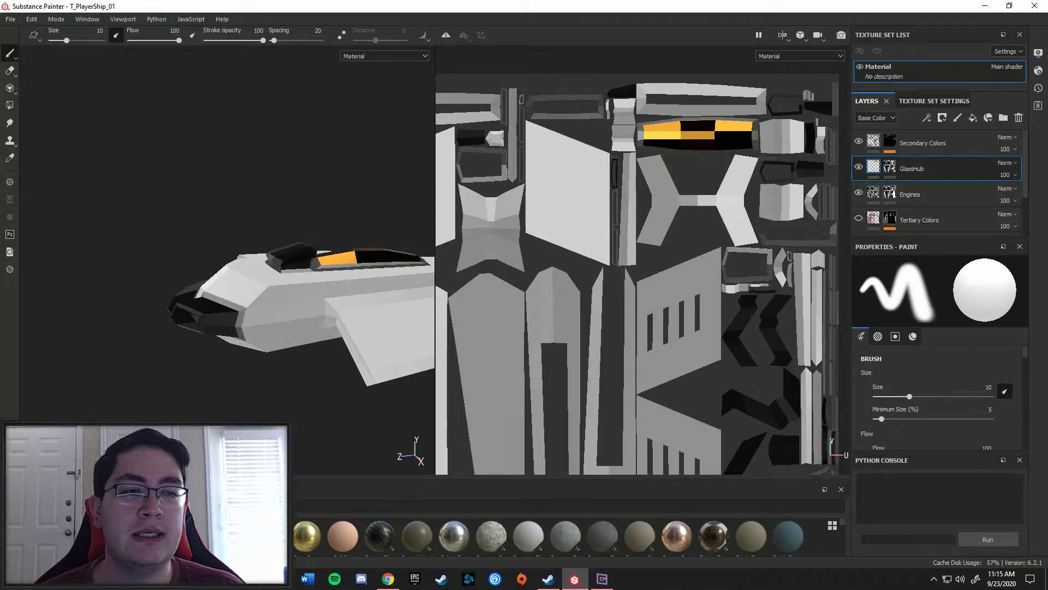
{"action": "left_click_drag", "start_coordinate": [404, 295], "coordinate": [249, 323], "text": "alt"}
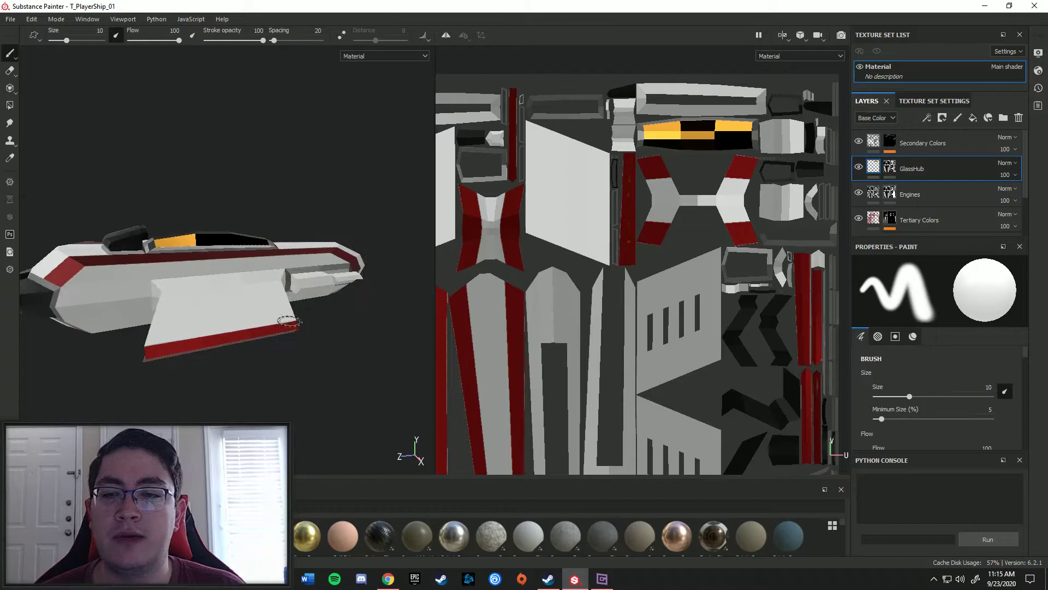
{"action": "left_click_drag", "start_coordinate": [322, 254], "coordinate": [266, 255], "text": "alt"}
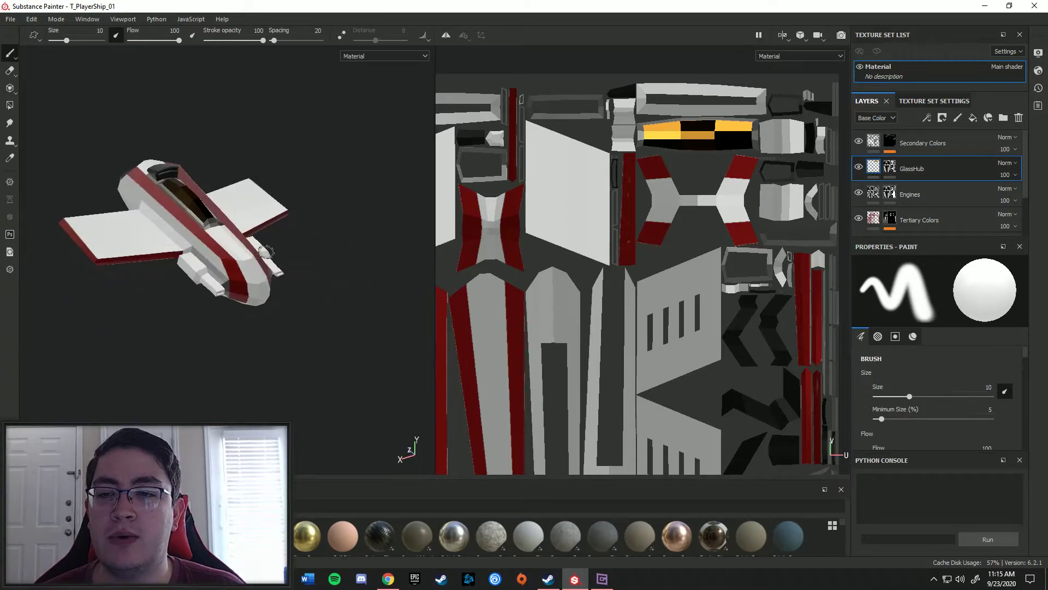
{"action": "scroll", "coordinate": [936, 180], "scroll_direction": "down", "scroll_amount": 2}
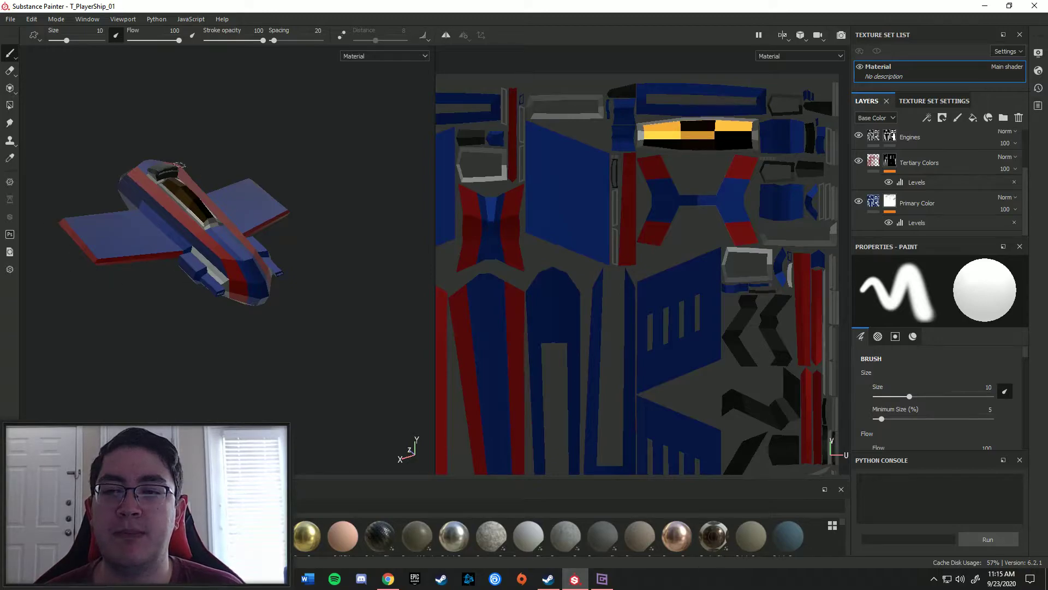
{"action": "left_click_drag", "start_coordinate": [139, 281], "coordinate": [207, 319], "text": "alt"}
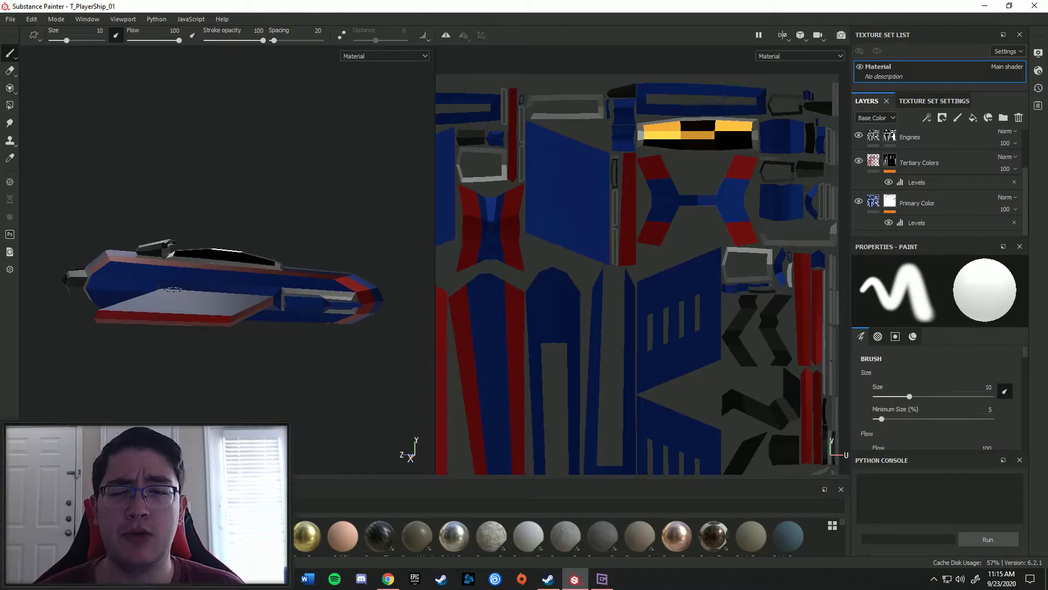
{"action": "left_click_drag", "start_coordinate": [202, 263], "coordinate": [175, 281], "text": "alt"}
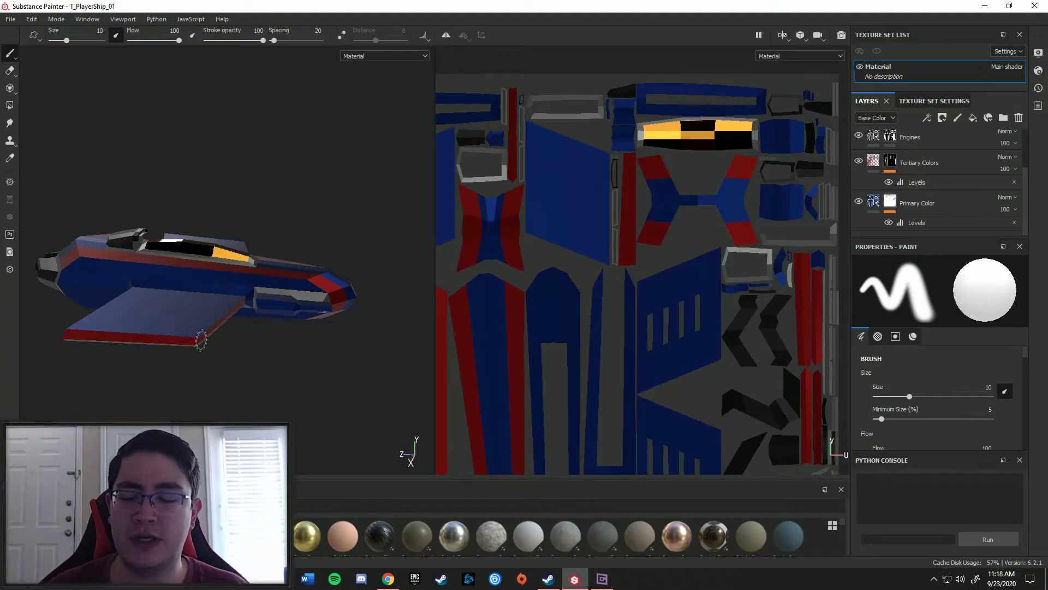
{"action": "left_click_drag", "start_coordinate": [225, 317], "coordinate": [192, 317], "text": "alt"}
- Open the T_Missle_01 project, discarding the ship project's changes, and inspect the missile model
{"action": "left_click", "coordinate": [10, 19]}
{"action": "left_click", "coordinate": [17, 42]}
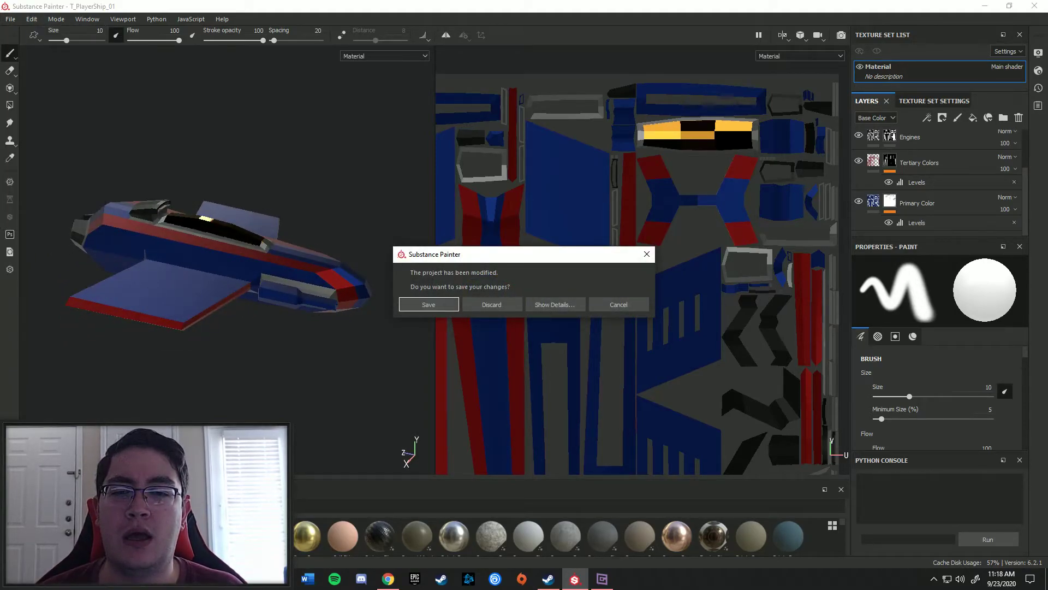
{"action": "left_click", "coordinate": [491, 304]}
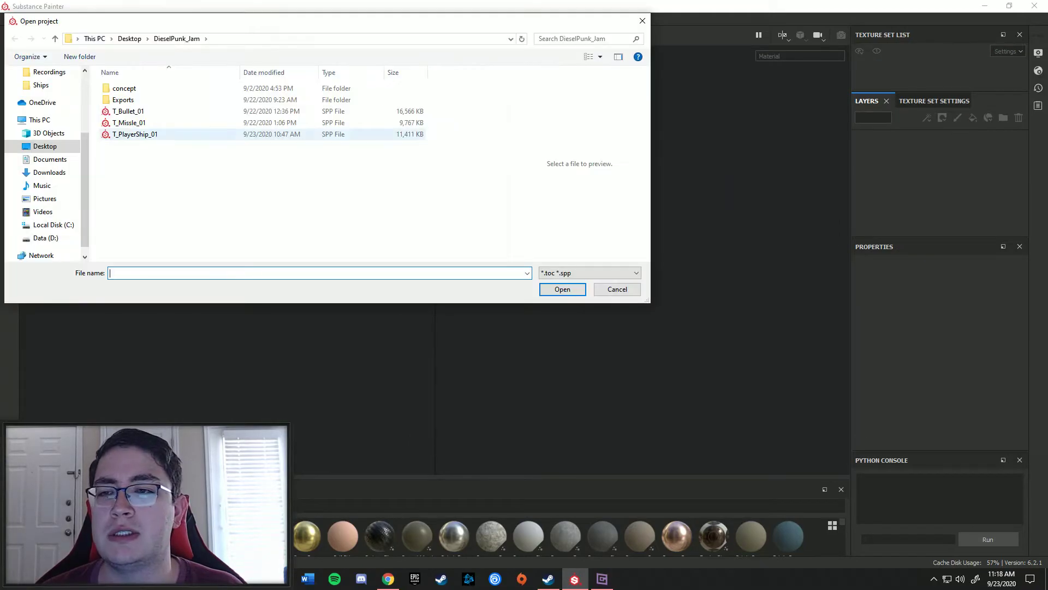
{"action": "left_click", "coordinate": [129, 122]}
{"action": "key", "text": "Return"}
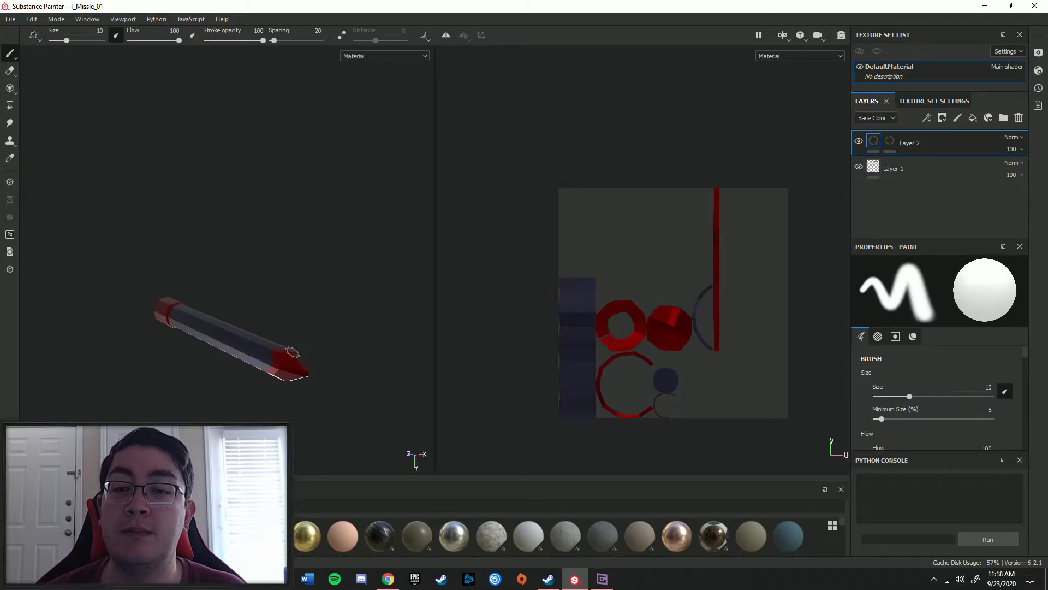
{"action": "middle_click_drag", "start_coordinate": [236, 389], "coordinate": [259, 321]}
{"action": "mouse_move", "coordinate": [259, 322]}
{"action": "left_mouse_down", "text": "alt"}
{"action": "mouse_move", "coordinate": [322, 300]}
{"action": "mouse_move", "coordinate": [218, 328]}
{"action": "mouse_move", "coordinate": [153, 319]}
{"action": "mouse_move", "coordinate": [321, 331]}
{"action": "left_mouse_up", "text": "alt"}
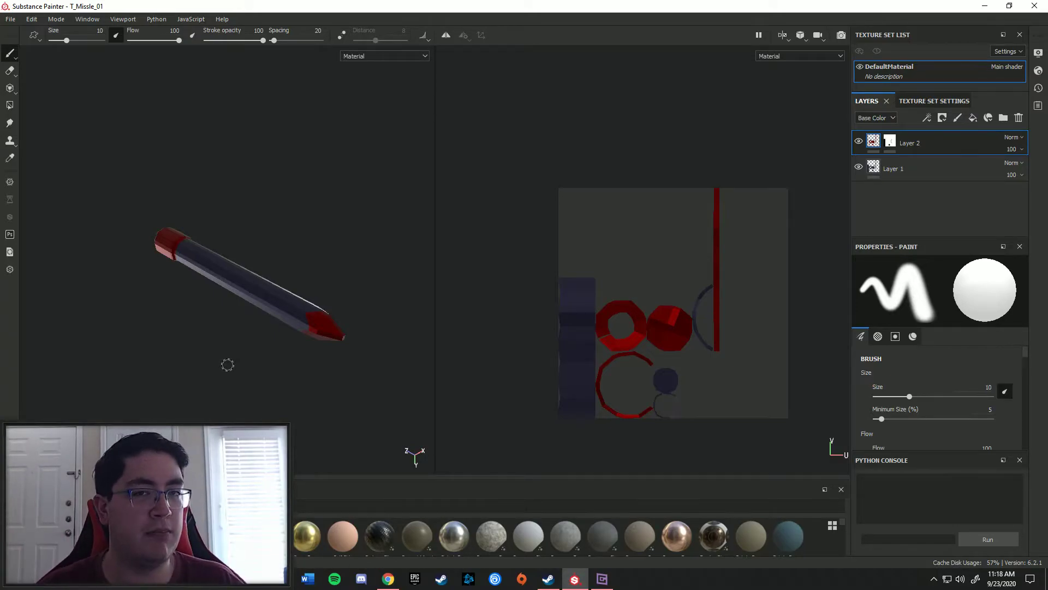
- Open the T_Bullet_01 project, discarding the changes to the missile project
{"action": "left_click", "coordinate": [10, 18]}
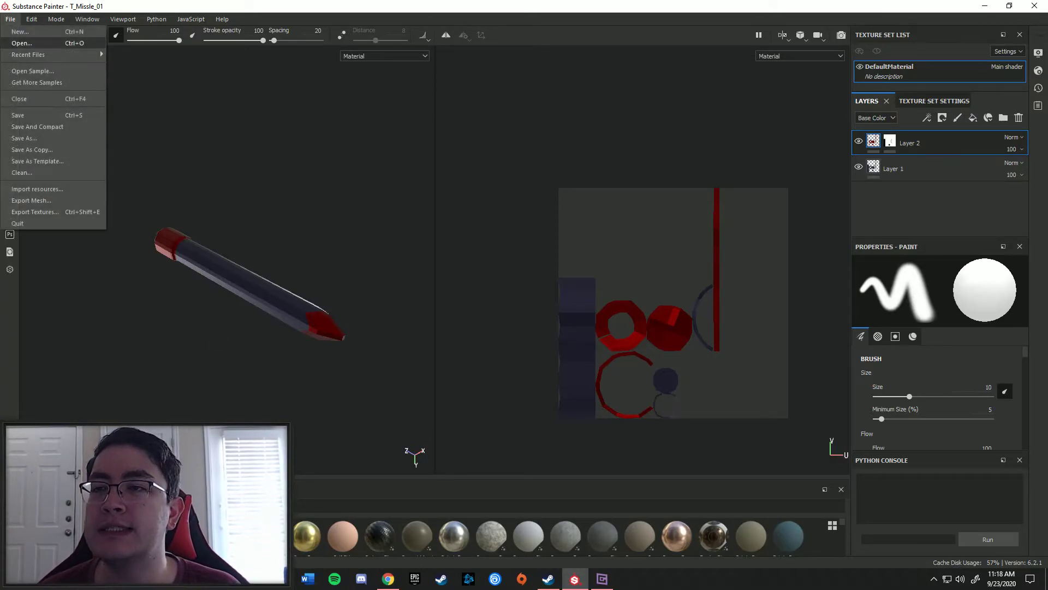
{"action": "left_click", "coordinate": [22, 43]}
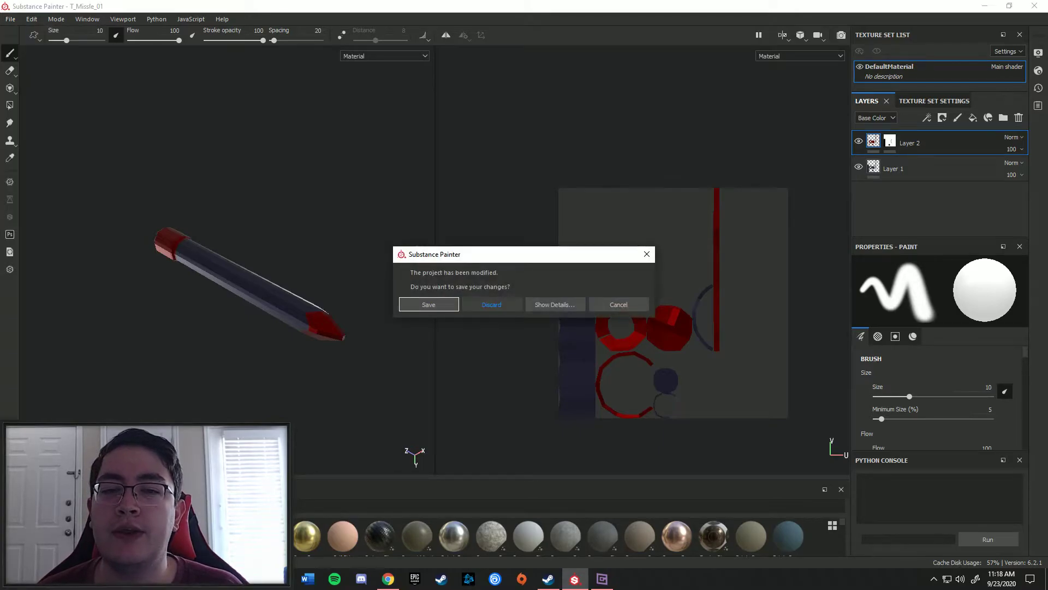
{"action": "left_click", "coordinate": [492, 303]}
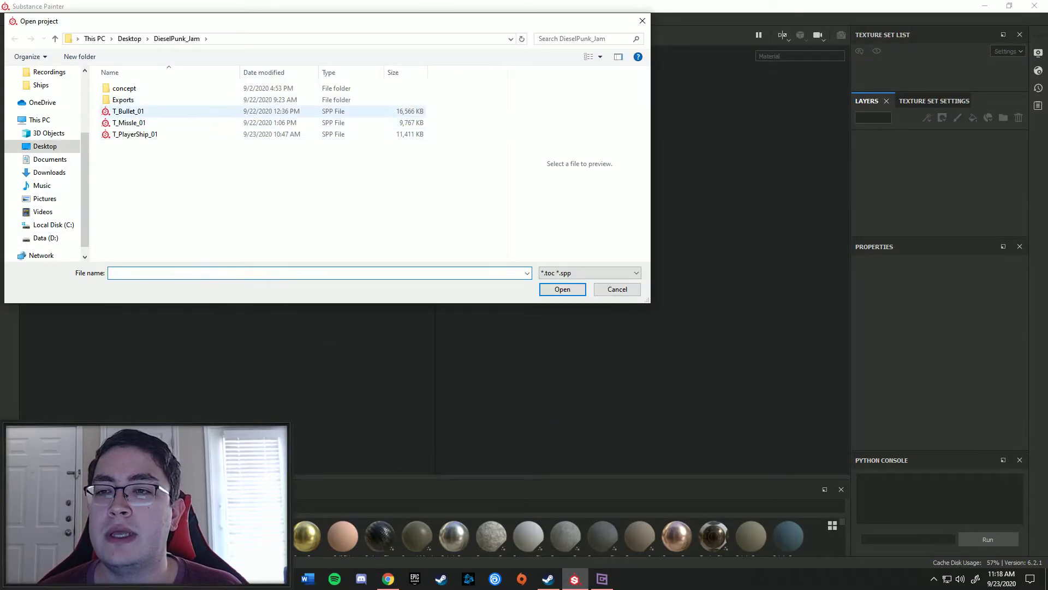
{"action": "left_click", "coordinate": [129, 111]}
{"action": "double_click", "coordinate": [129, 111]}
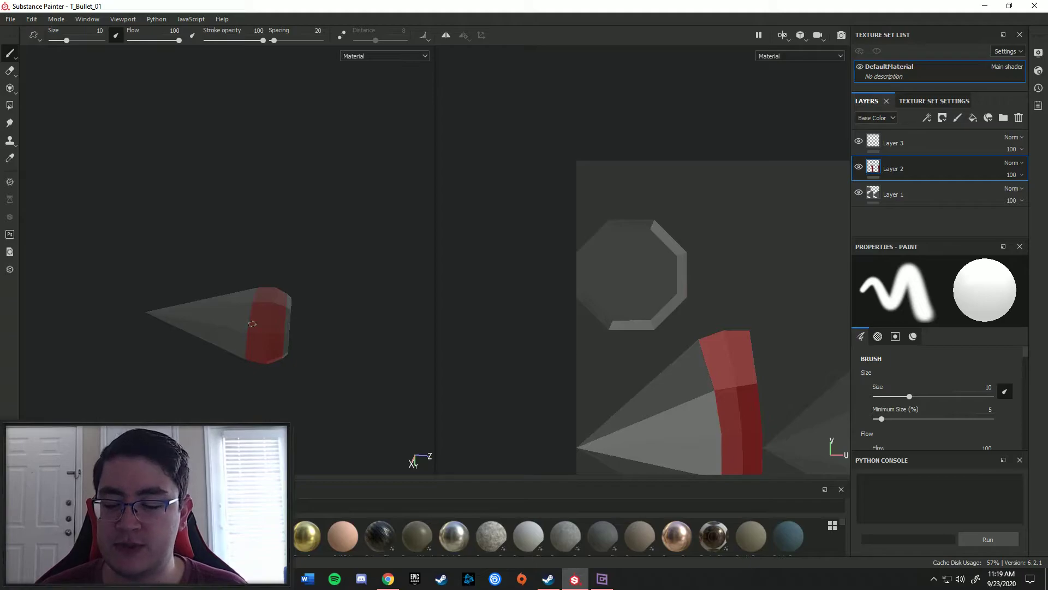
- Examine the bullet model and its red band from several angles
{"action": "middle_click_drag", "start_coordinate": [277, 342], "coordinate": [233, 324]}
{"action": "mouse_move", "coordinate": [233, 324]}
{"action": "left_mouse_down", "text": "alt"}
{"action": "mouse_move", "coordinate": [275, 311]}
{"action": "mouse_move", "coordinate": [257, 284]}
{"action": "mouse_move", "coordinate": [215, 315]}
{"action": "left_mouse_up", "text": "alt"}
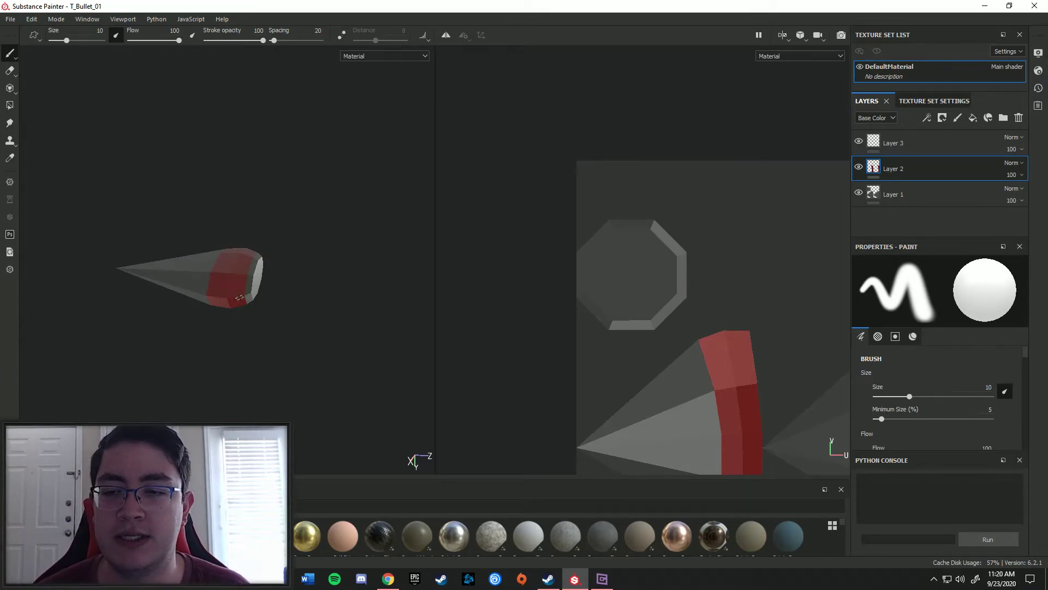
{"action": "left_click_drag", "start_coordinate": [222, 339], "coordinate": [273, 338], "text": "alt"}
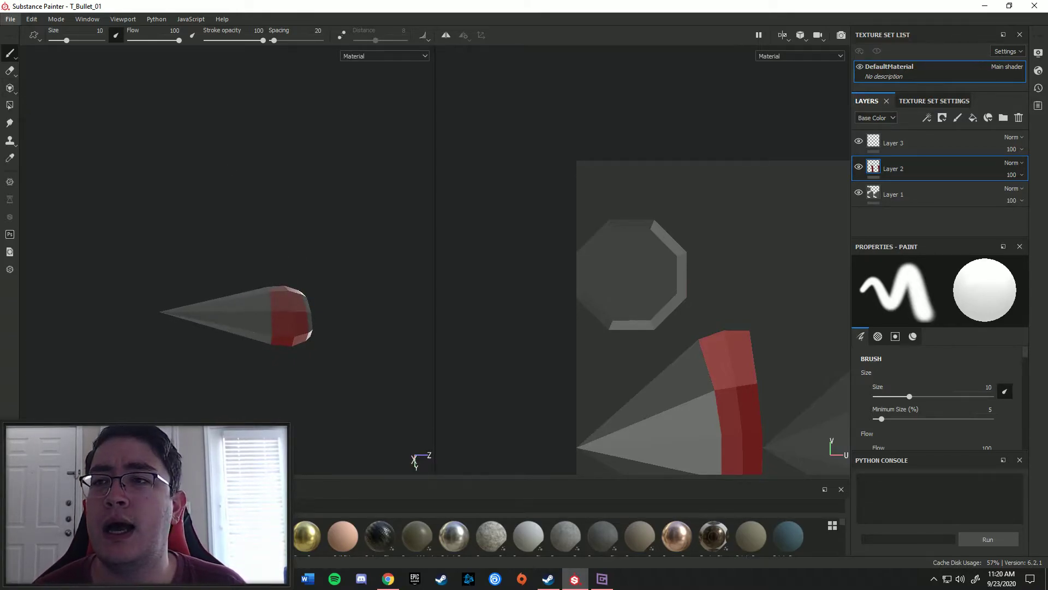
{"action": "left_click", "coordinate": [10, 19]}
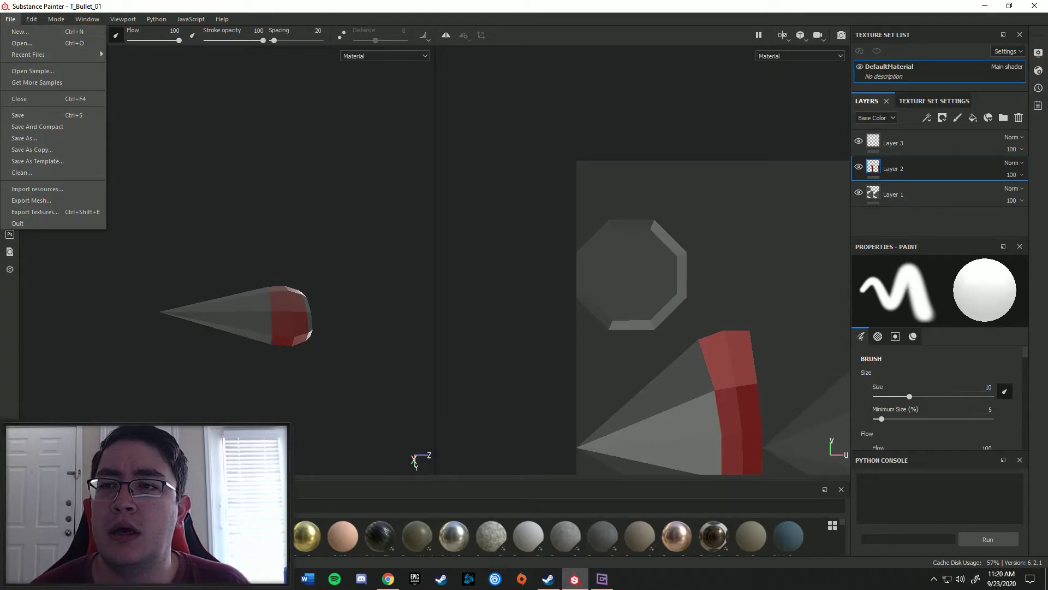
{"action": "left_click", "coordinate": [335, 271]}
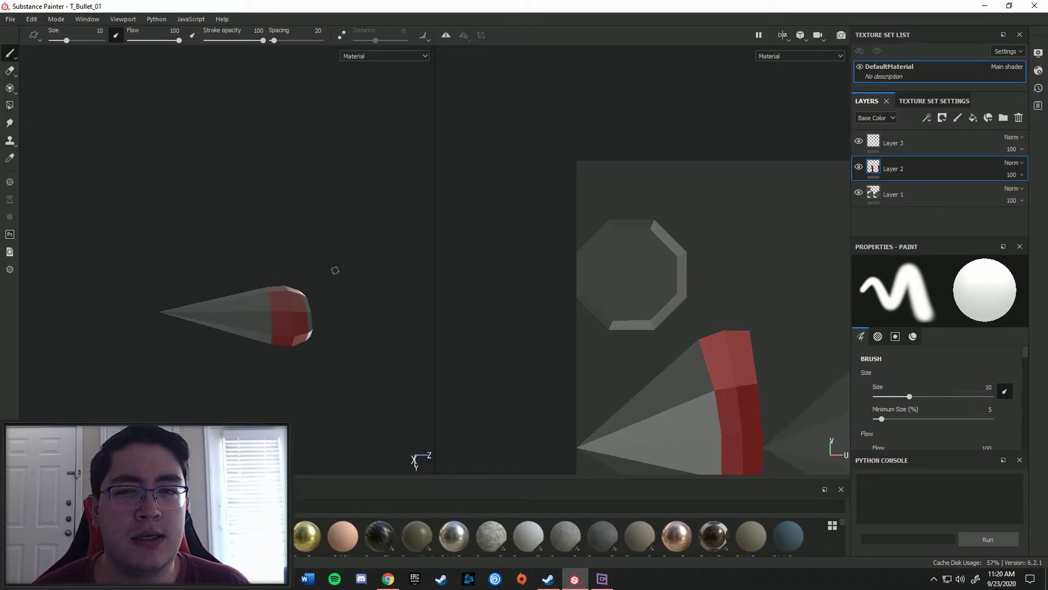
- Add a white mask to the bullet's Layer 2 and display the mask in both viewports
{"action": "middle_click_drag", "start_coordinate": [695, 276], "coordinate": [526, 116]}
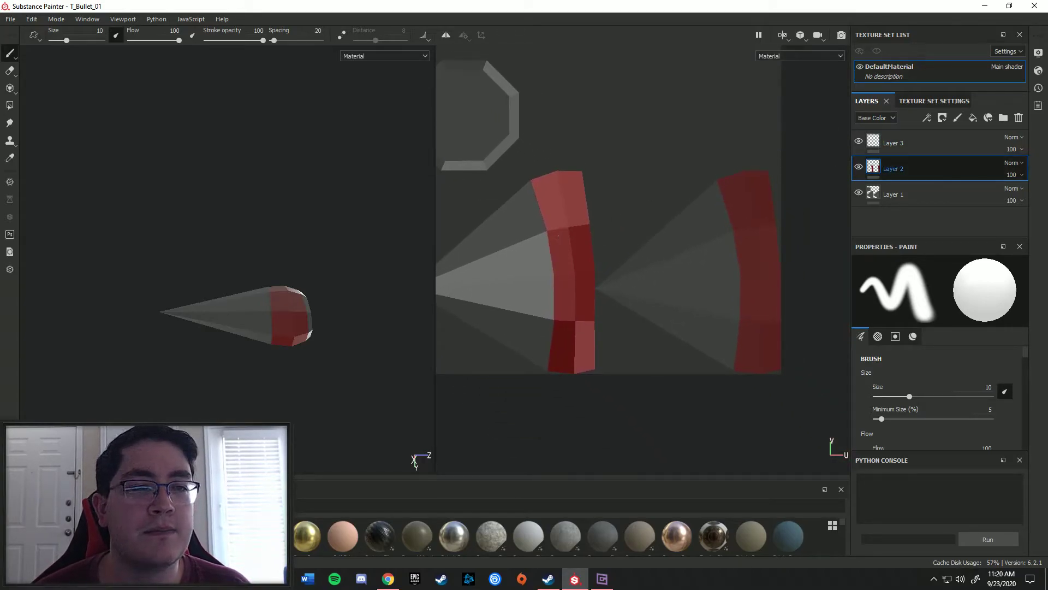
{"action": "left_click", "coordinate": [943, 117]}
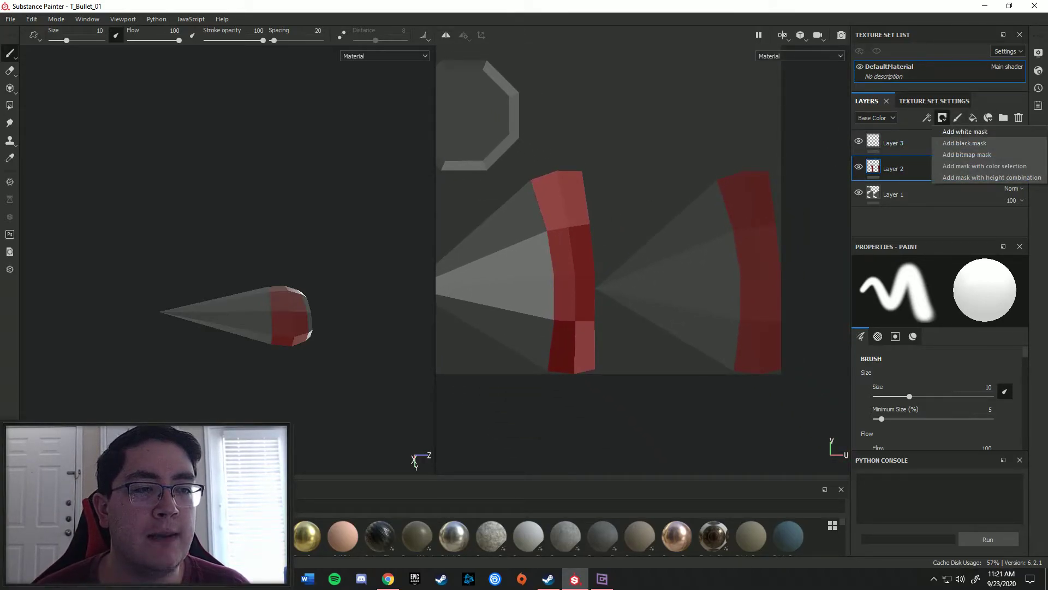
{"action": "left_click", "coordinate": [965, 132]}
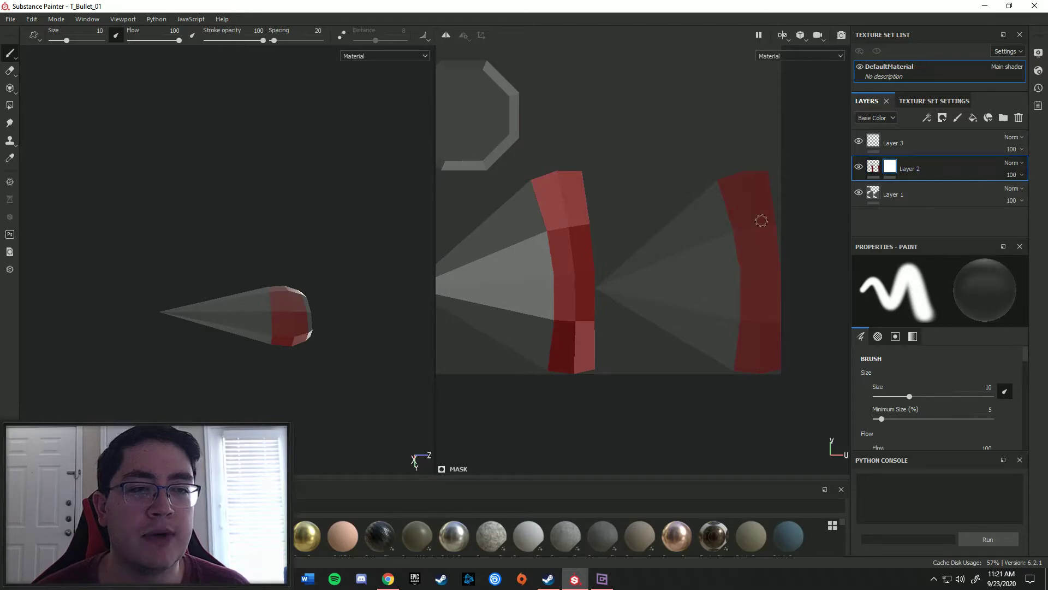
{"action": "left_click", "coordinate": [384, 56]}
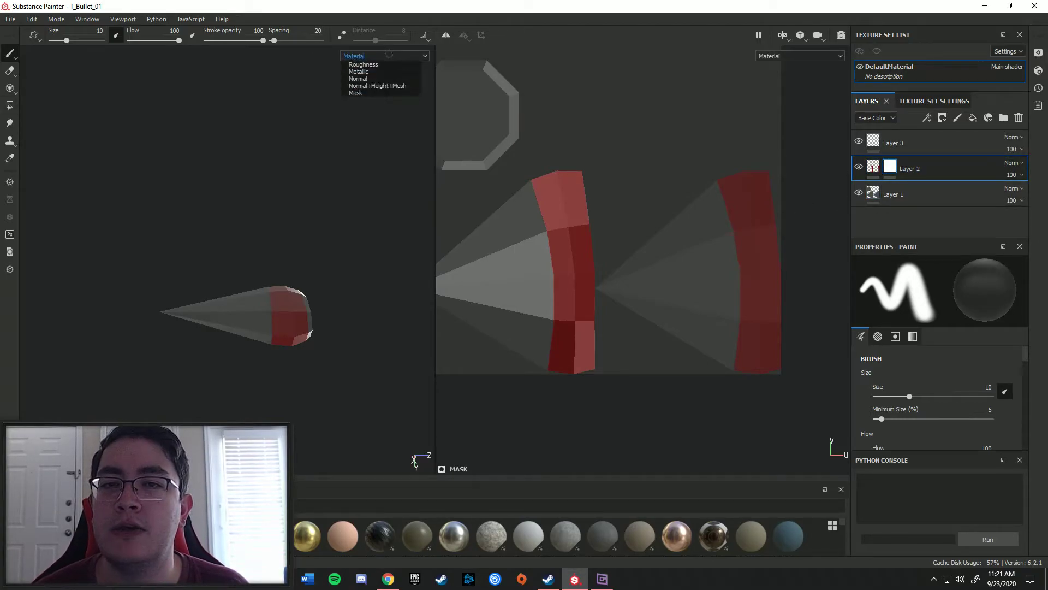
{"action": "left_click", "coordinate": [371, 124]}
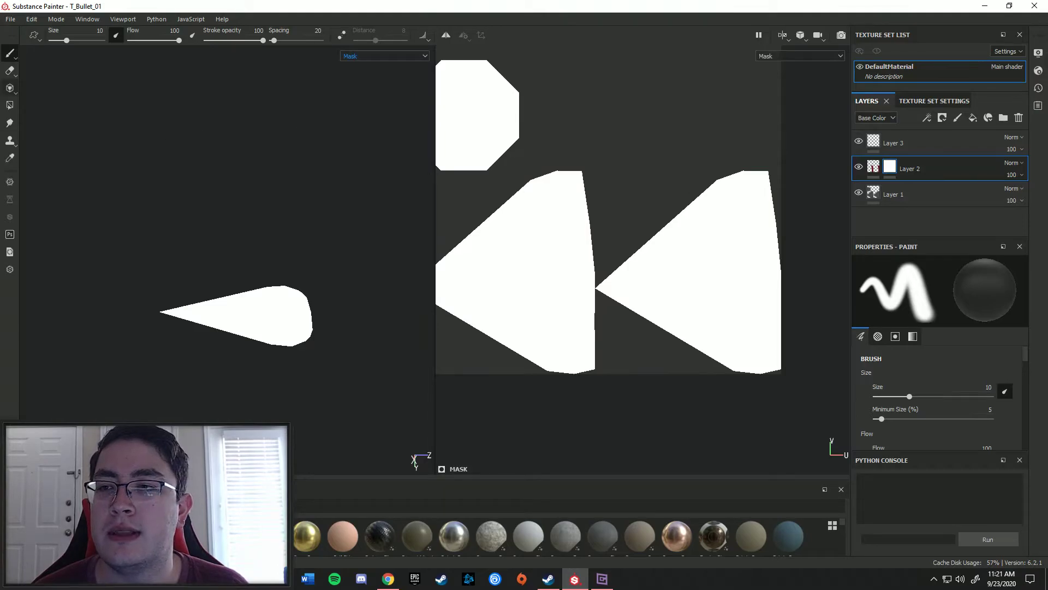
- Switch to Polygon Fill, turn Layer 2's mask black and show the base color channel in both viewports
{"action": "key", "text": "4"}
{"action": "middle_click_drag", "start_coordinate": [628, 235], "coordinate": [667, 292], "text": "alt"}
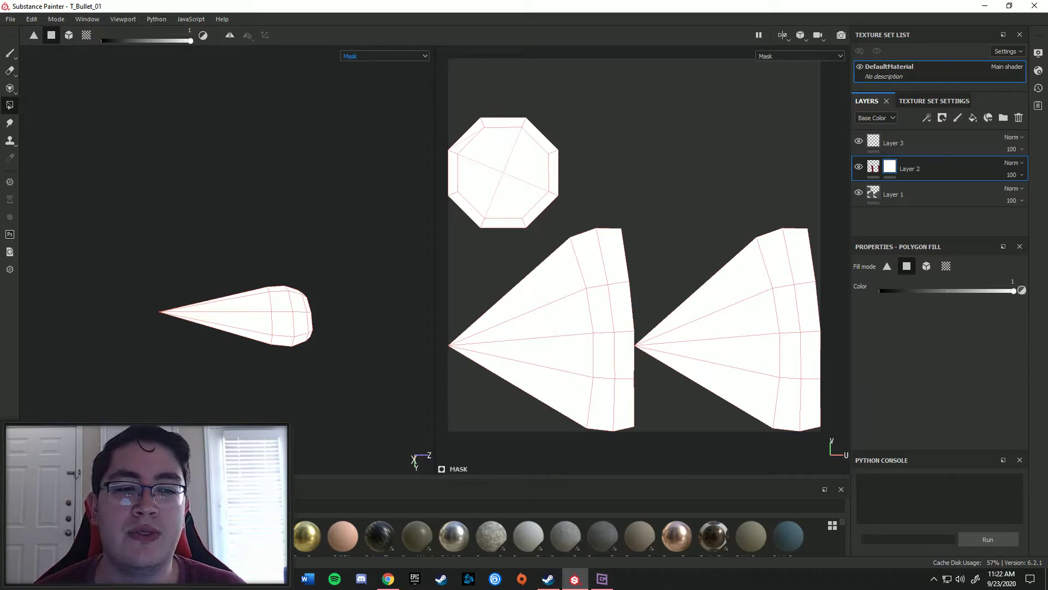
{"action": "key", "text": "x"}
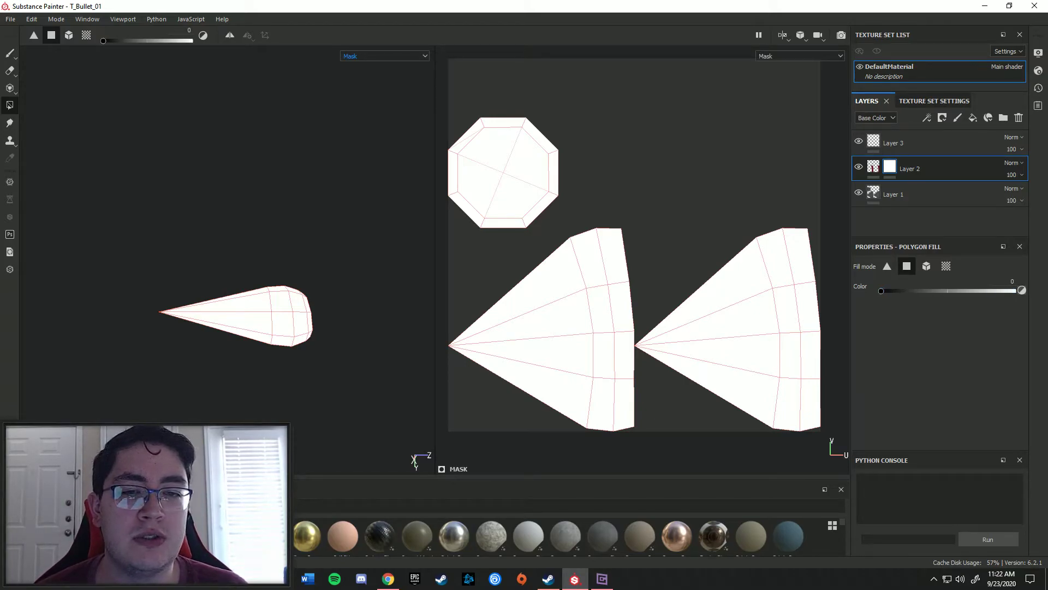
{"action": "mouse_move", "coordinate": [644, 284]}
{"action": "middle_mouse_down", "text": "alt"}
{"action": "mouse_move", "coordinate": [600, 285]}
{"action": "mouse_move", "coordinate": [645, 264]}
{"action": "middle_mouse_up", "text": "alt"}
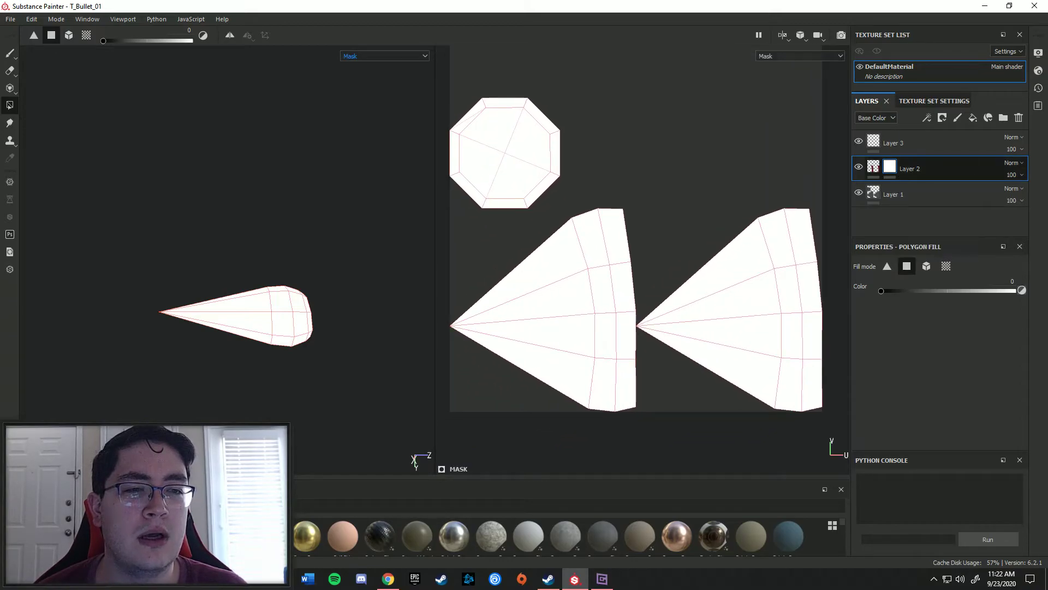
{"action": "right_click", "coordinate": [890, 166]}
{"action": "left_click", "coordinate": [934, 185]}
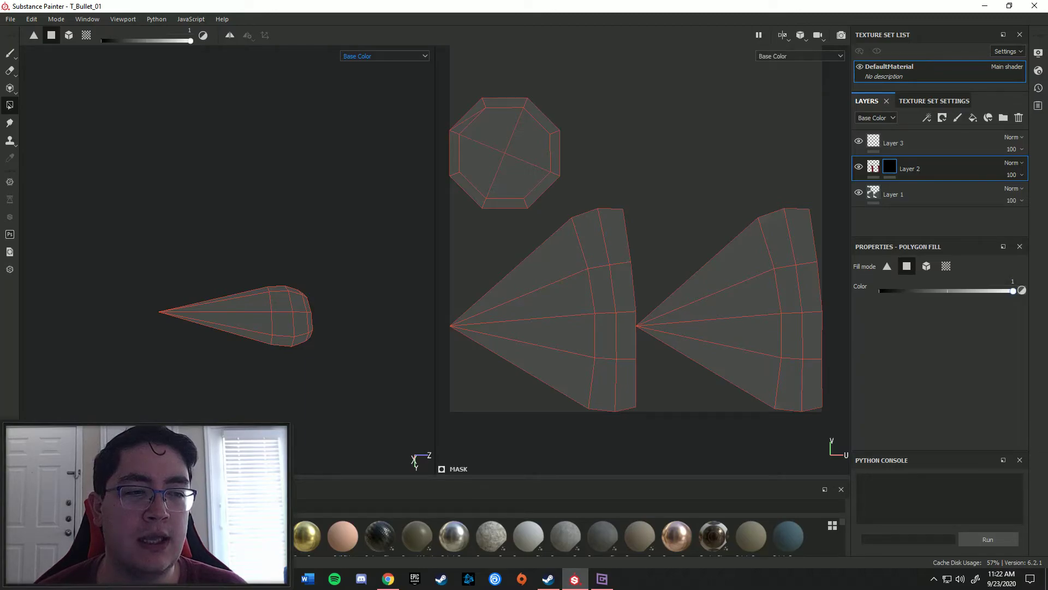
- Fill the upper red-band faces of the first cone UV island white in Layer 2's mask with Polygon Fill
{"action": "left_click", "coordinate": [614, 236]}
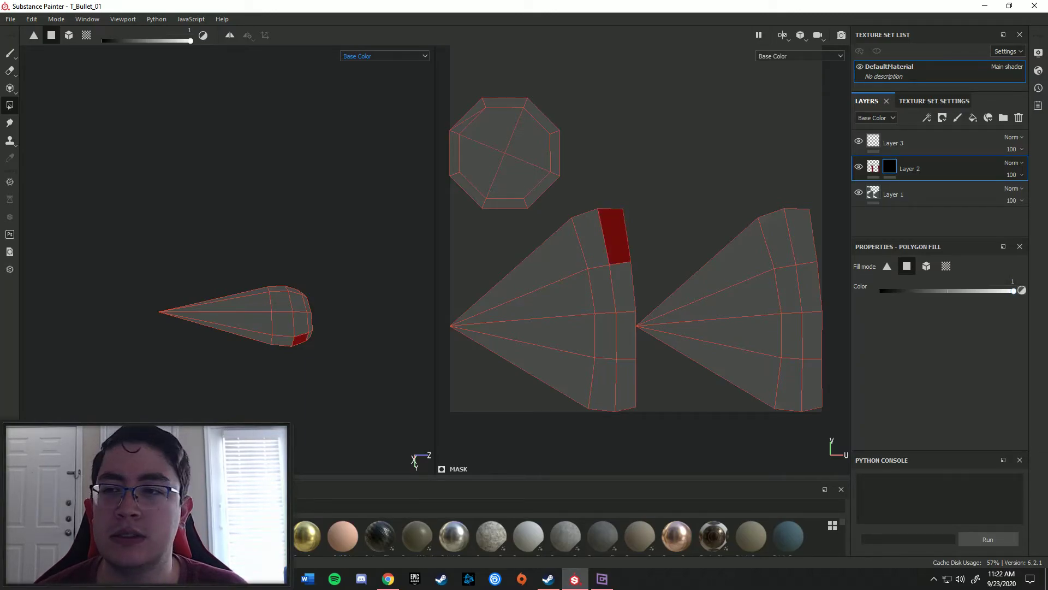
{"action": "left_click", "coordinate": [587, 238]}
{"action": "left_click", "coordinate": [601, 289]}
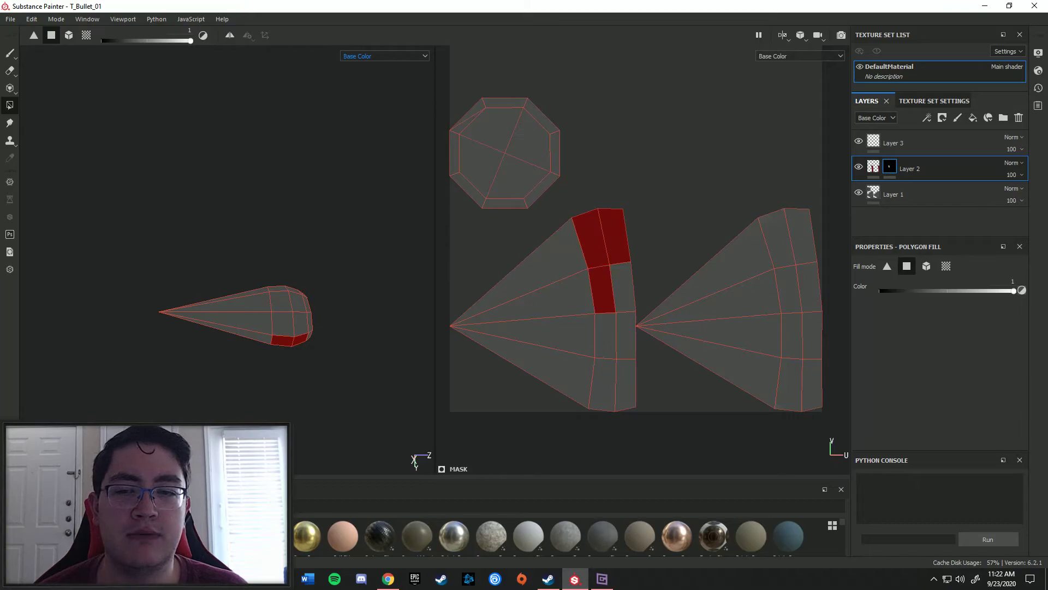
{"action": "left_click", "coordinate": [623, 287]}
{"action": "left_click", "coordinate": [606, 336]}
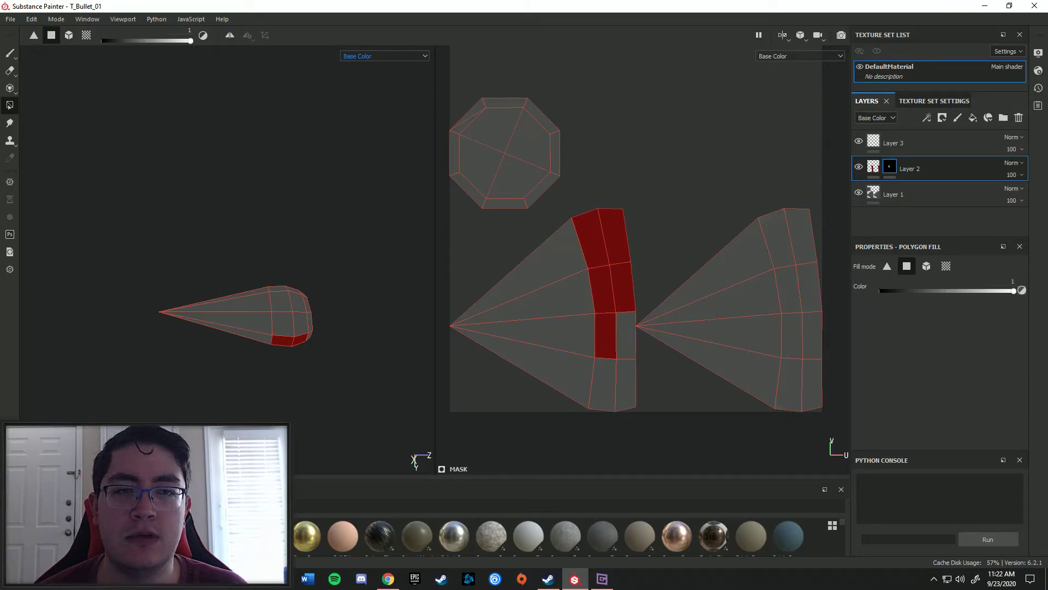
- Display the mask in both viewports and fill the remaining band faces of the first cone UV island white
{"action": "left_click", "coordinate": [385, 56]}
{"action": "left_click", "coordinate": [377, 72]}
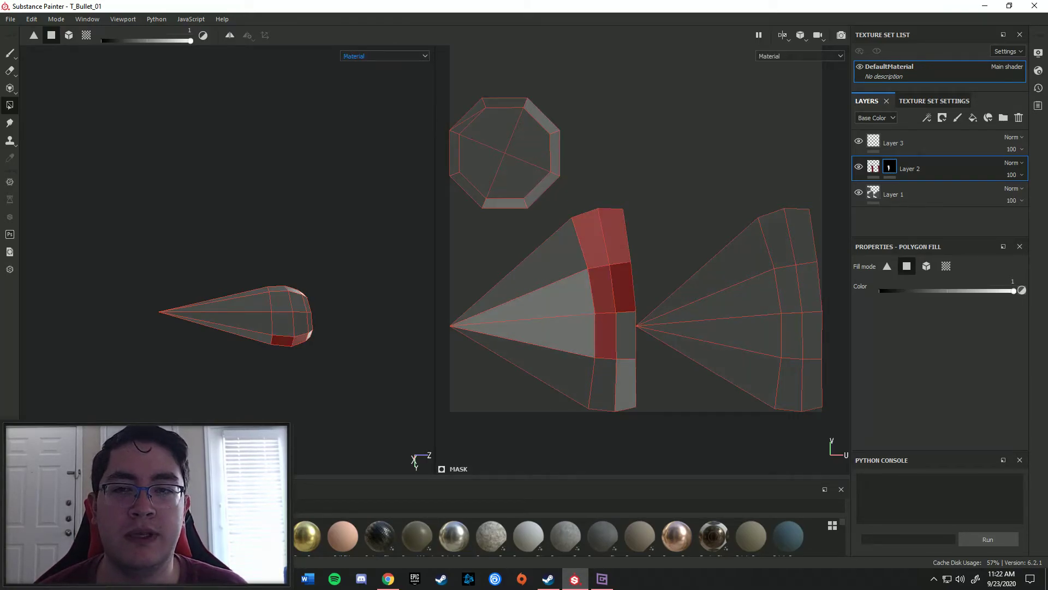
{"action": "left_click", "coordinate": [385, 55]}
{"action": "left_click", "coordinate": [377, 129]}
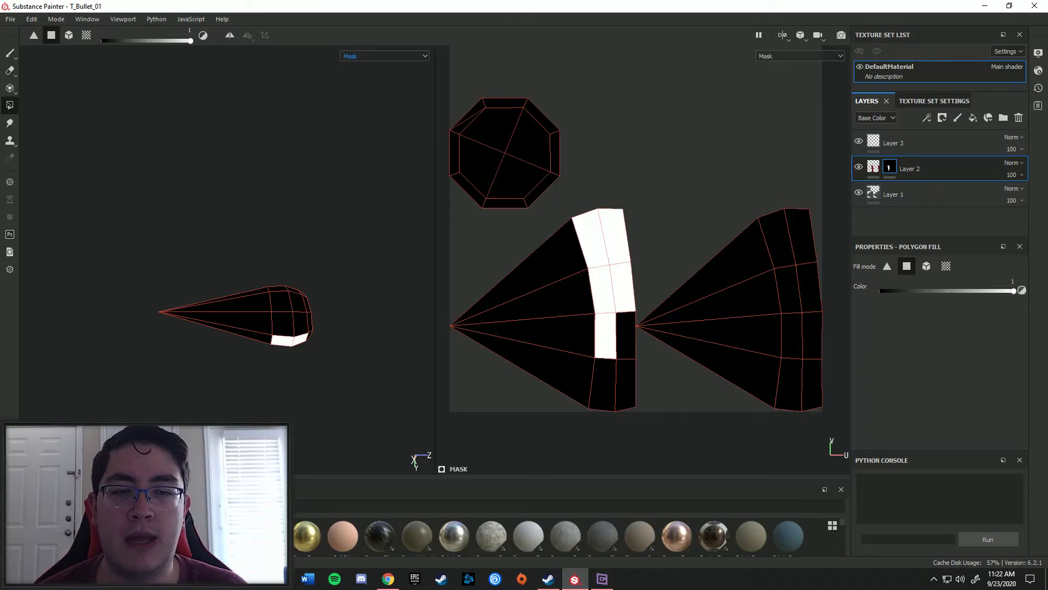
{"action": "left_click", "coordinate": [627, 334]}
{"action": "left_click", "coordinate": [625, 385]}
{"action": "left_click", "coordinate": [603, 385]}
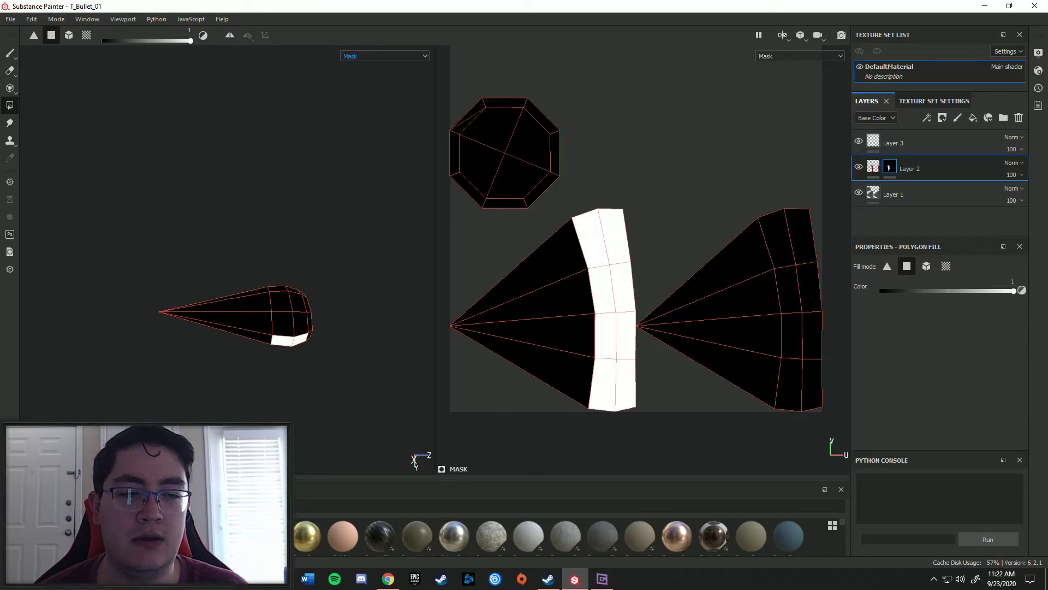
- Fill all band faces of the second cone UV island white in the mask and show the material in both viewports
{"action": "left_click", "coordinate": [811, 385]}
{"action": "left_click", "coordinate": [792, 336]}
{"action": "left_click", "coordinate": [812, 335]}
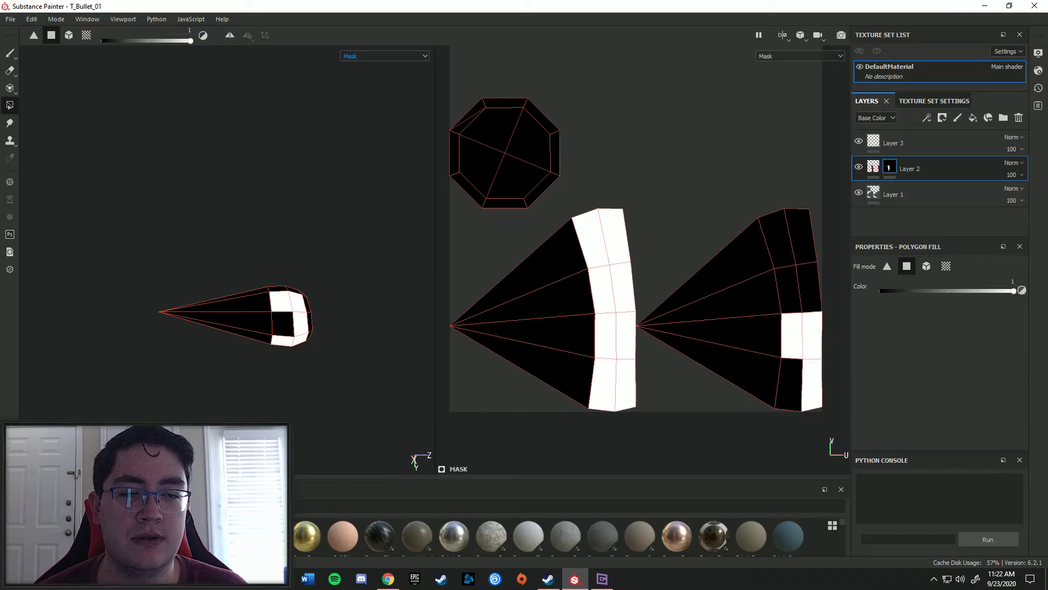
{"action": "left_click", "coordinate": [789, 385]}
{"action": "left_click", "coordinate": [787, 289]}
{"action": "left_click", "coordinate": [809, 287]}
{"action": "left_click", "coordinate": [801, 235]}
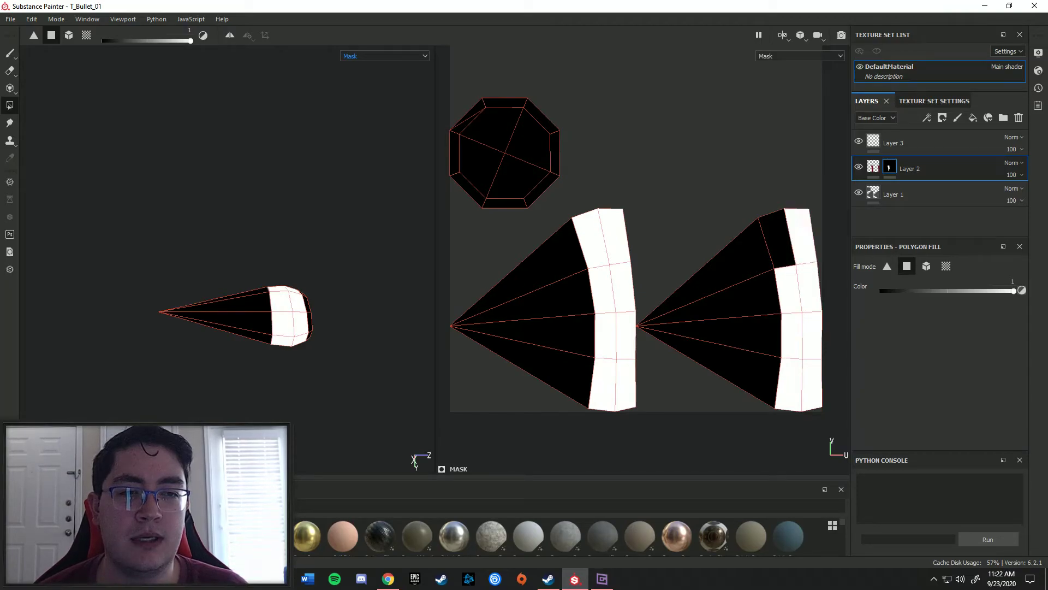
{"action": "left_click", "coordinate": [778, 238]}
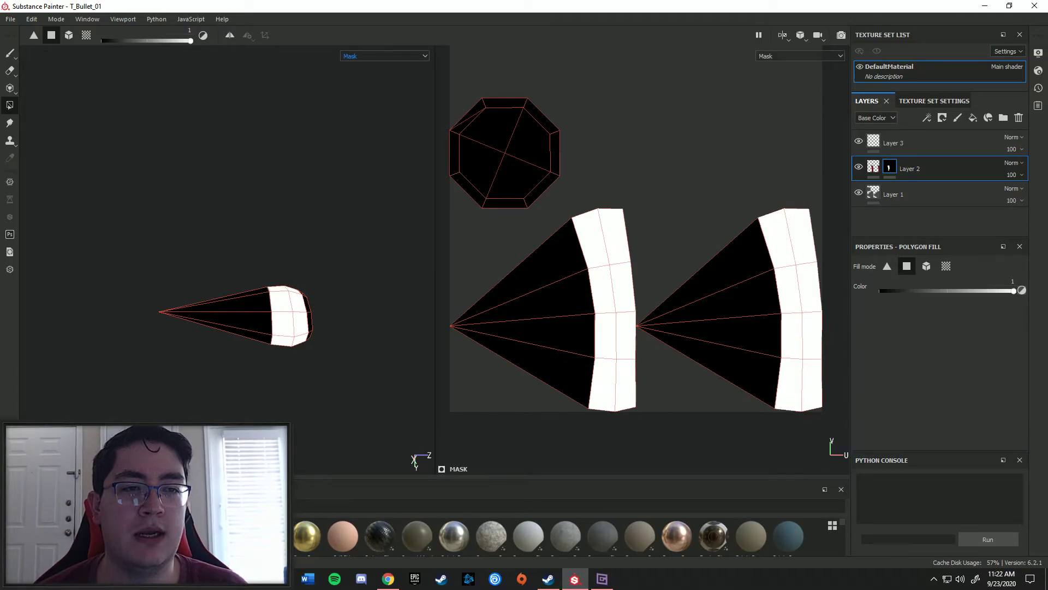
{"action": "left_click", "coordinate": [385, 56]}
{"action": "left_click", "coordinate": [360, 129]}
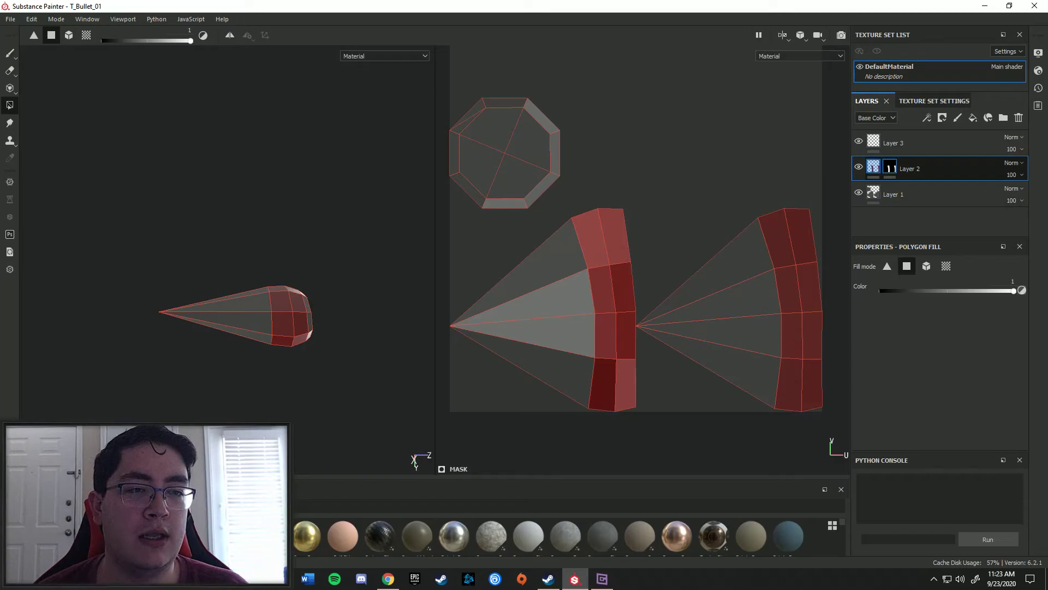
- Select Layer 2's paint content, sample the band's red as brush base color and shift its hue to blue, 0.653
{"action": "left_click", "coordinate": [873, 167]}
{"action": "scroll", "coordinate": [936, 396], "scroll_direction": "down", "scroll_amount": 14}
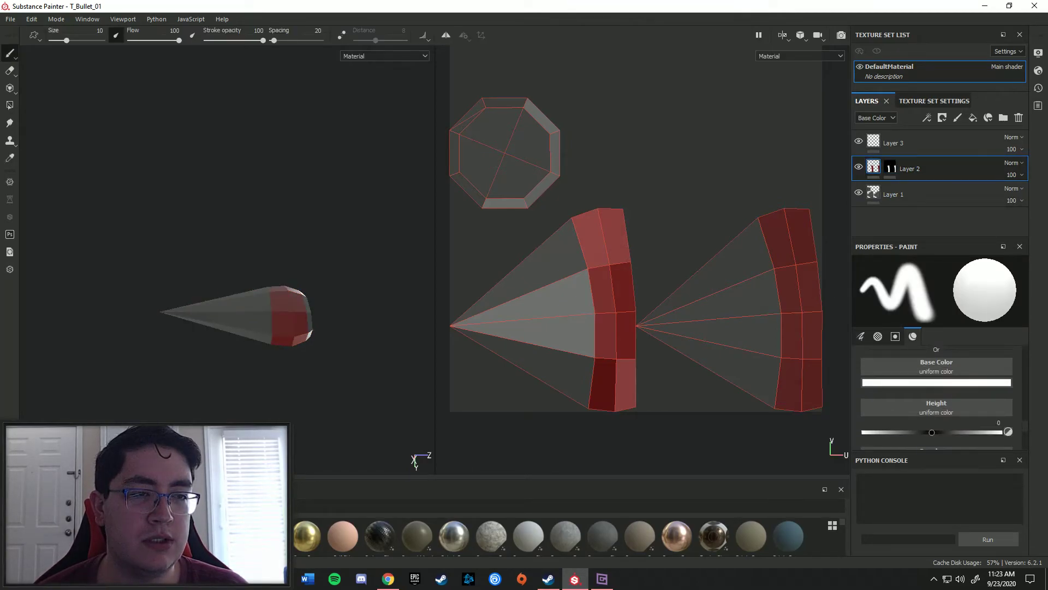
{"action": "left_click", "coordinate": [10, 157]}
{"action": "left_click", "coordinate": [609, 239]}
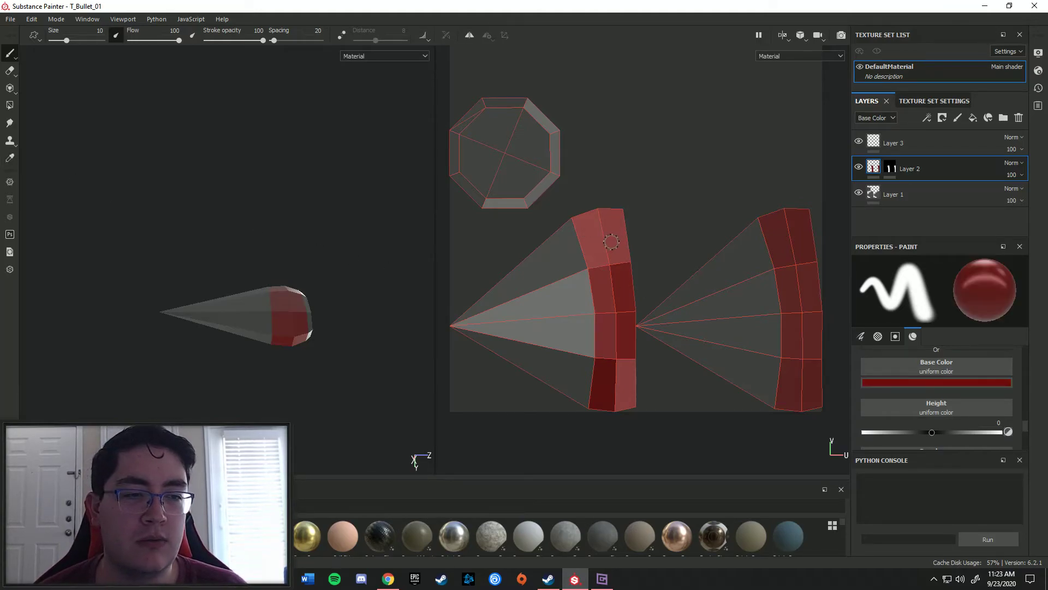
{"action": "left_click", "coordinate": [936, 382]}
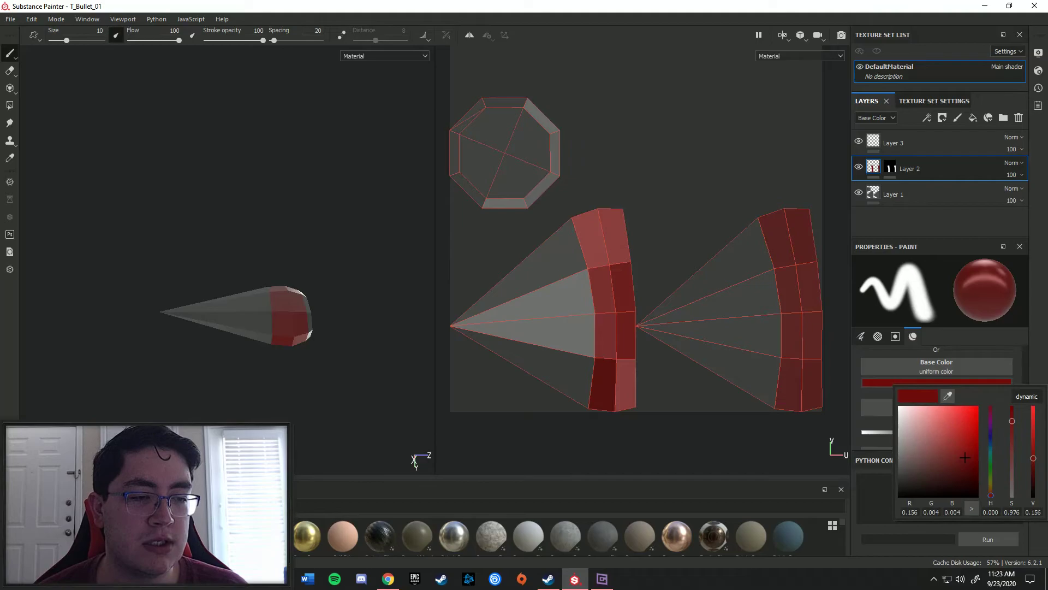
{"action": "left_click_drag", "start_coordinate": [990, 495], "coordinate": [991, 438]}
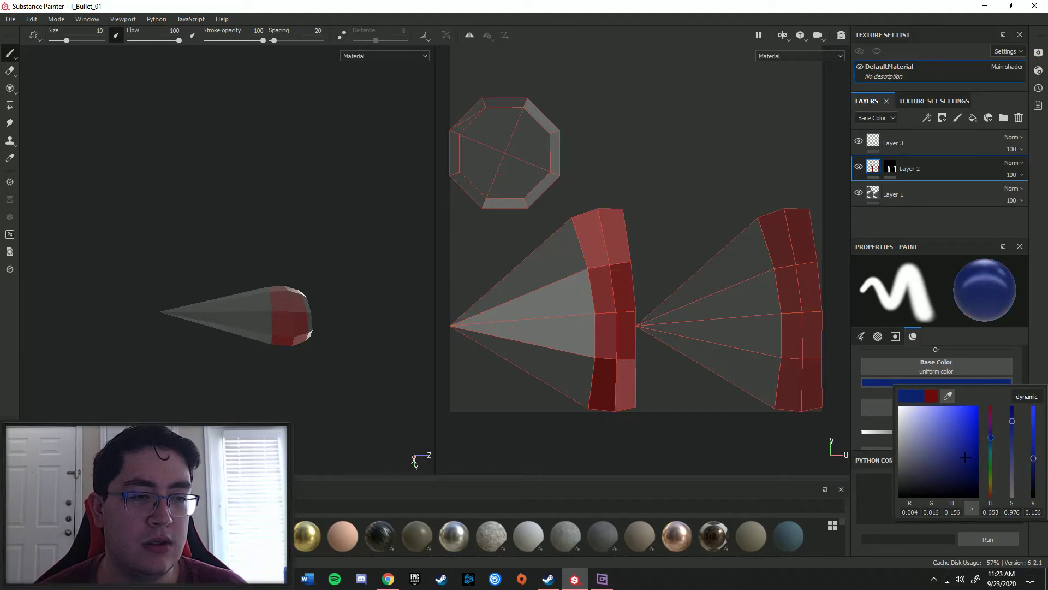
- Paint the upper band faces of the first cone UV island blue with the size 10 brush
{"action": "left_click", "coordinate": [602, 224]}
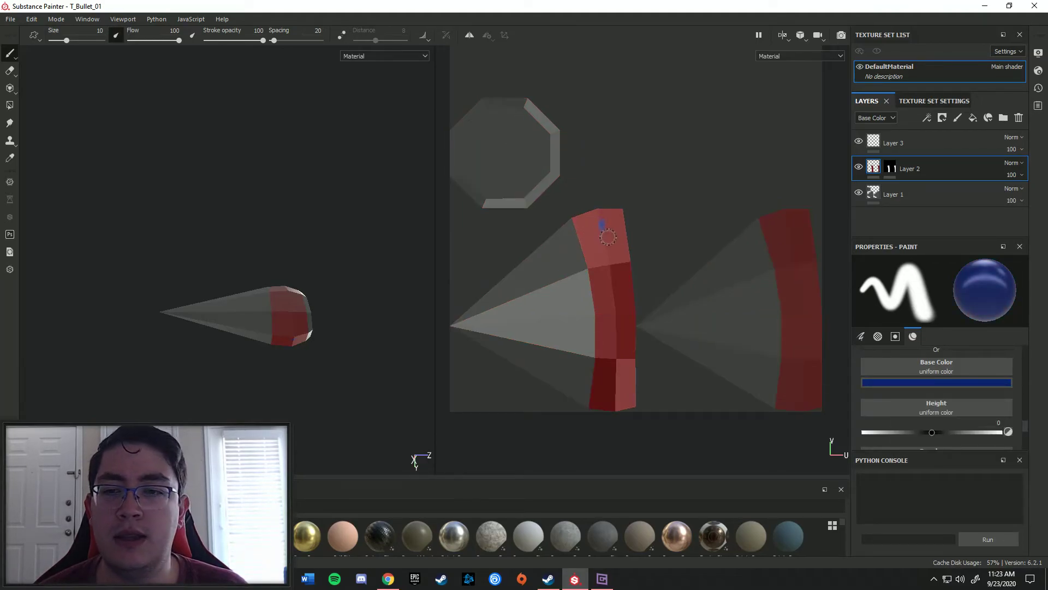
{"action": "mouse_move", "coordinate": [597, 243]}
{"action": "left_mouse_down"}
{"action": "mouse_move", "coordinate": [555, 267]}
{"action": "mouse_move", "coordinate": [550, 257]}
{"action": "mouse_move", "coordinate": [644, 249]}
{"action": "mouse_move", "coordinate": [629, 273]}
{"action": "left_mouse_up"}
{"action": "left_click_drag", "start_coordinate": [619, 213], "coordinate": [615, 229]}
{"action": "mouse_move", "coordinate": [611, 226]}
{"action": "left_mouse_down"}
{"action": "mouse_move", "coordinate": [590, 238]}
{"action": "mouse_move", "coordinate": [577, 219]}
{"action": "left_mouse_up"}
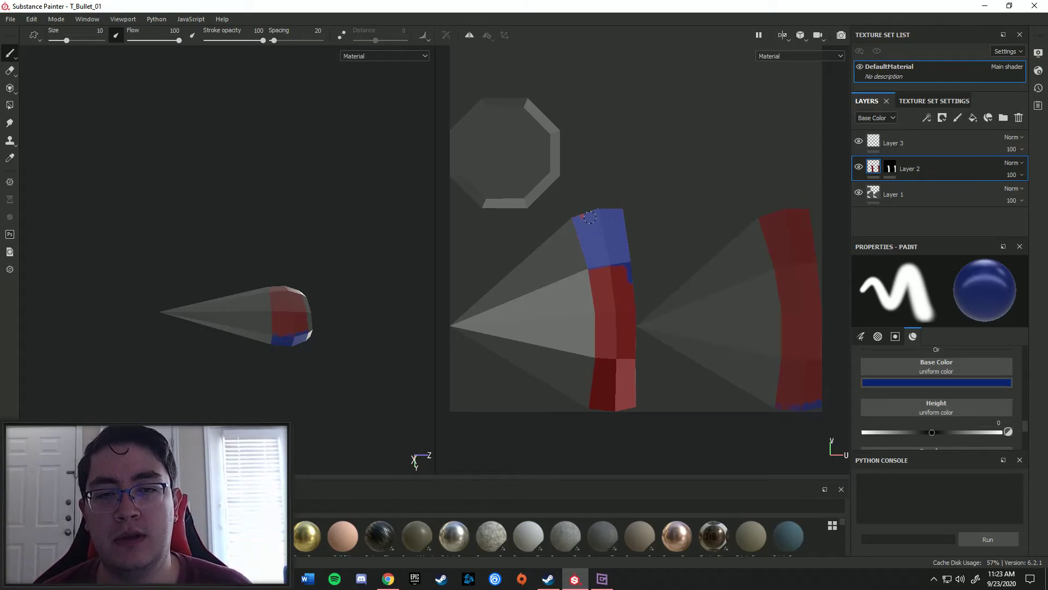
{"action": "mouse_move", "coordinate": [601, 257]}
{"action": "left_mouse_down"}
{"action": "mouse_move", "coordinate": [608, 286]}
{"action": "mouse_move", "coordinate": [617, 269]}
{"action": "left_mouse_up"}
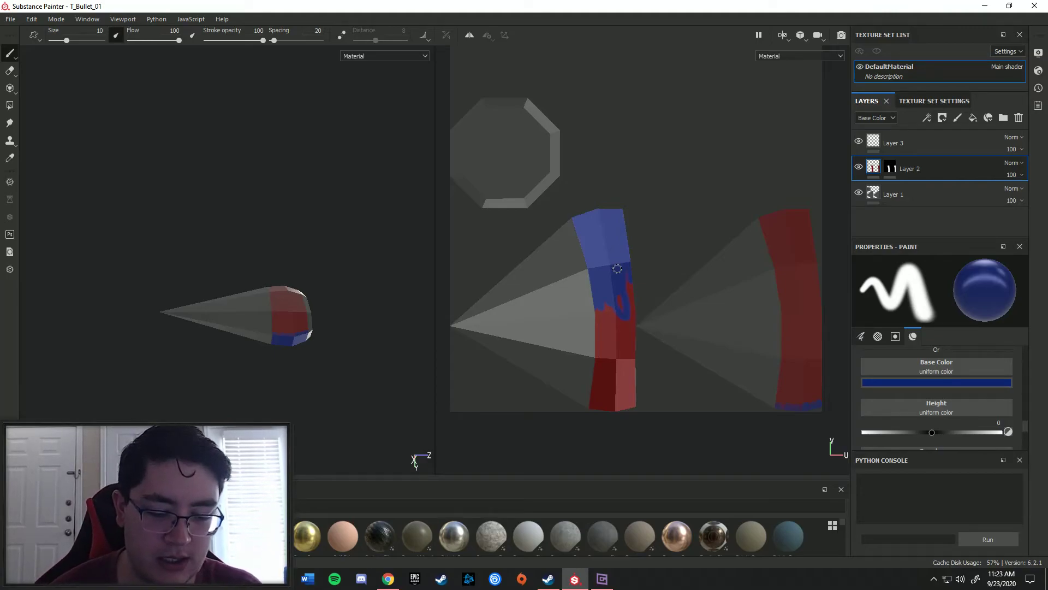
- Enlarge the brush to 42.98 and paint the rest of the band on both cone UV islands blue
{"action": "right_click_drag", "start_coordinate": [628, 297], "coordinate": [646, 298], "text": "ctrl"}
{"action": "mouse_move", "coordinate": [624, 300]}
{"action": "left_mouse_down"}
{"action": "mouse_move", "coordinate": [622, 368]}
{"action": "mouse_move", "coordinate": [619, 350]}
{"action": "mouse_move", "coordinate": [605, 383]}
{"action": "mouse_move", "coordinate": [612, 330]}
{"action": "left_mouse_up"}
{"action": "mouse_move", "coordinate": [785, 232]}
{"action": "left_mouse_down"}
{"action": "mouse_move", "coordinate": [791, 251]}
{"action": "mouse_move", "coordinate": [775, 229]}
{"action": "mouse_move", "coordinate": [797, 235]}
{"action": "mouse_move", "coordinate": [795, 300]}
{"action": "mouse_move", "coordinate": [820, 297]}
{"action": "mouse_move", "coordinate": [809, 385]}
{"action": "mouse_move", "coordinate": [780, 374]}
{"action": "mouse_move", "coordinate": [792, 345]}
{"action": "left_mouse_up"}
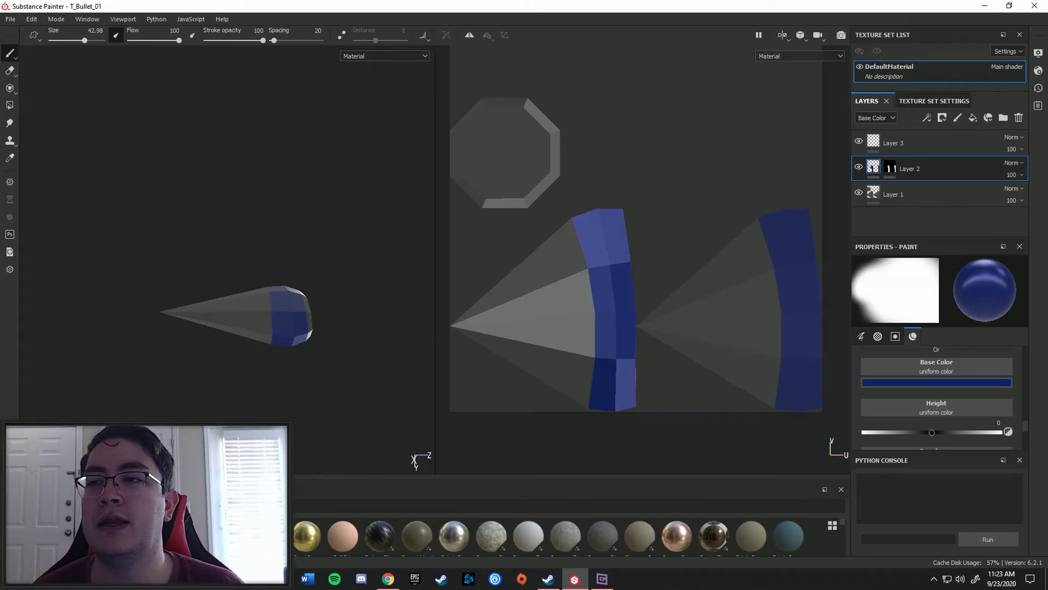
- Save the project under the new name T_Bullet_Blue_01 in the DieselPunk_Jam folder
{"action": "left_click", "coordinate": [15, 57]}
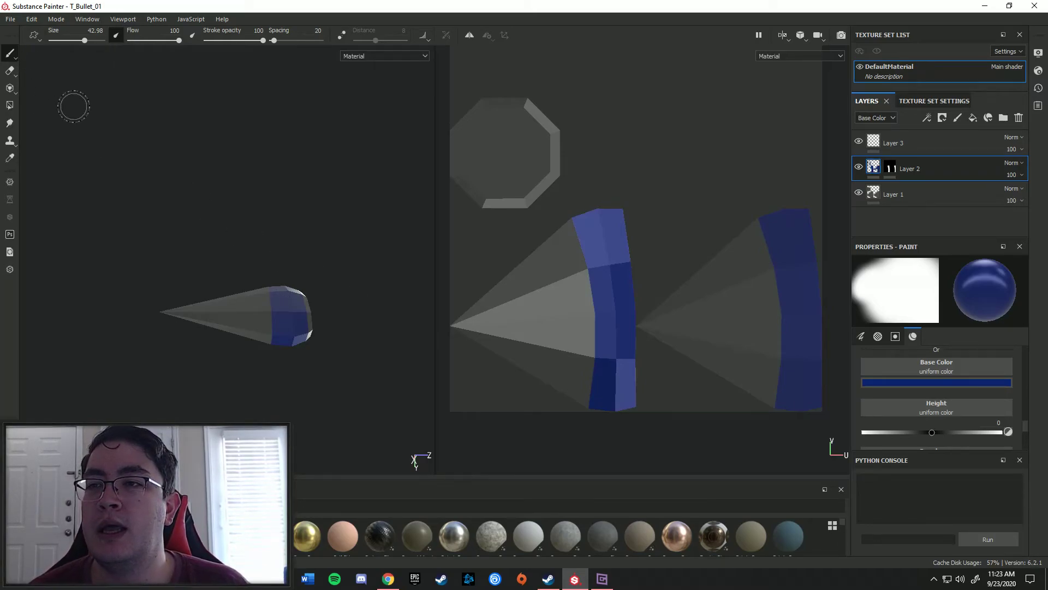
{"action": "left_click", "coordinate": [10, 19]}
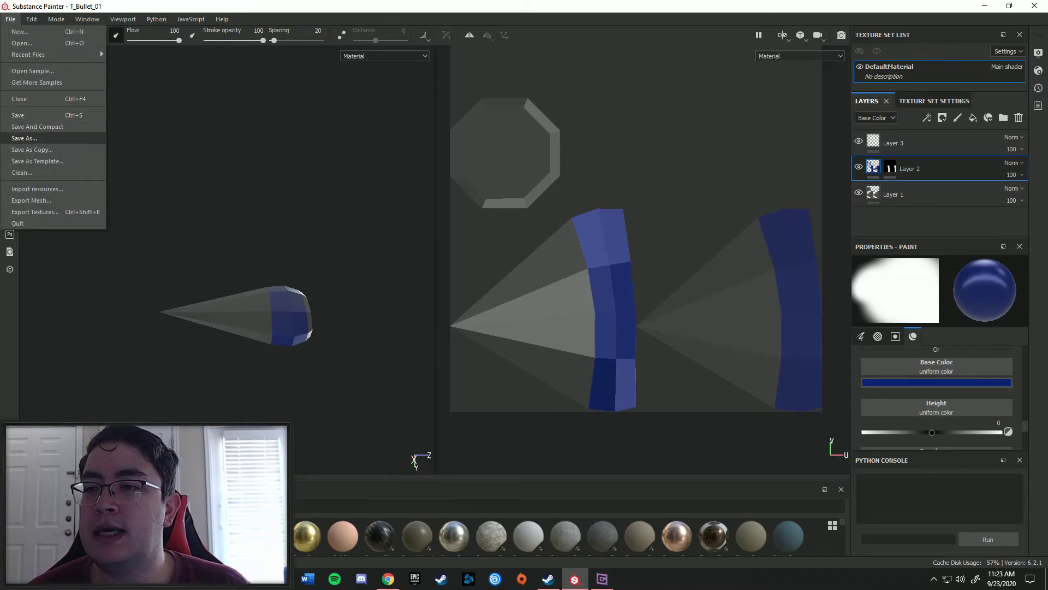
{"action": "left_click", "coordinate": [24, 138]}
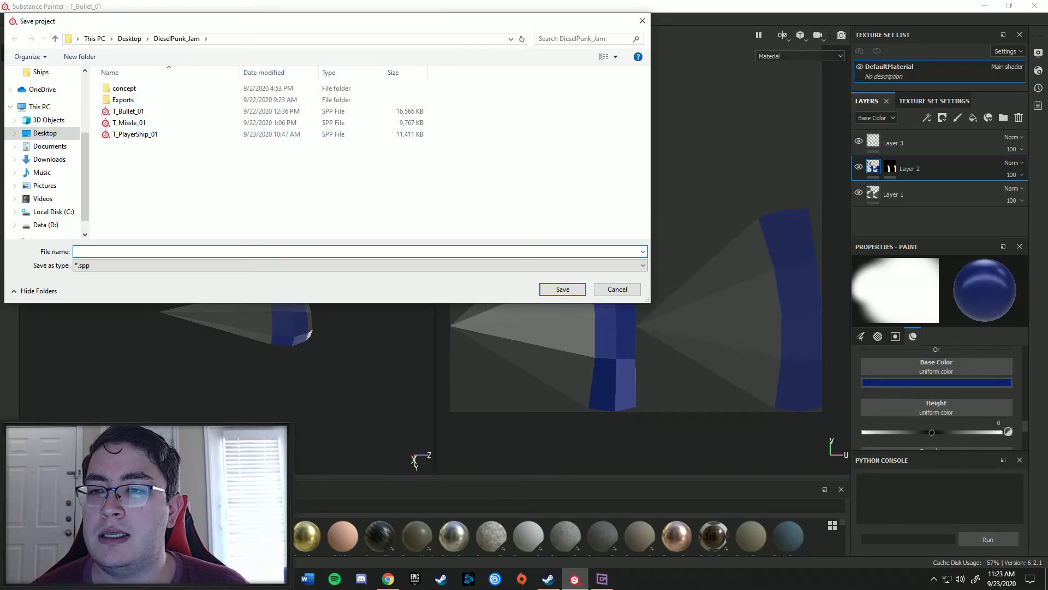
{"action": "left_click", "coordinate": [128, 111]}
{"action": "key", "text": "Tab"}
{"action": "key", "text": "End"}
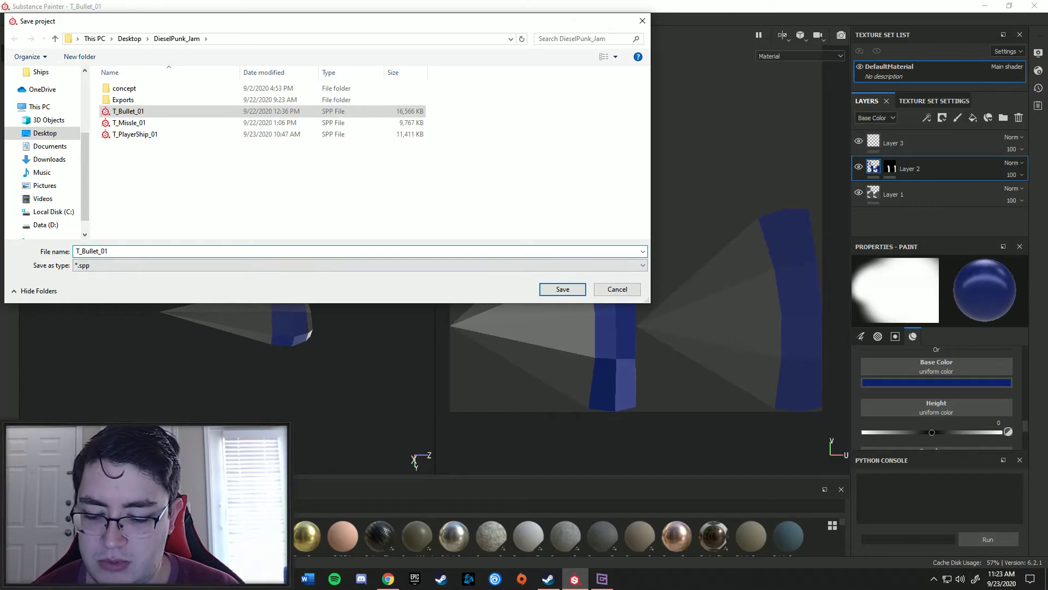
{"action": "key", "text": "Left"}
{"action": "key", "text": "Left"}
{"action": "type", "text": "BLue"}
{"action": "key", "text": "BackSpace"}
{"action": "key", "text": "BackSpace"}
{"action": "key", "text": "BackSpace"}
{"action": "type", "text": "lue"}
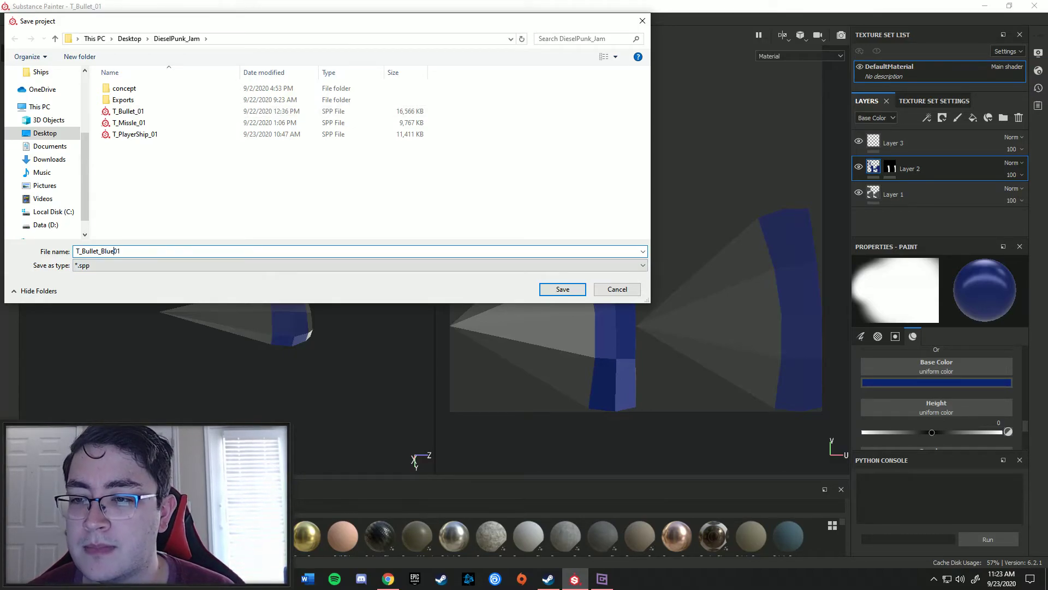
{"action": "type", "text": "_"}
{"action": "key", "text": "Return"}
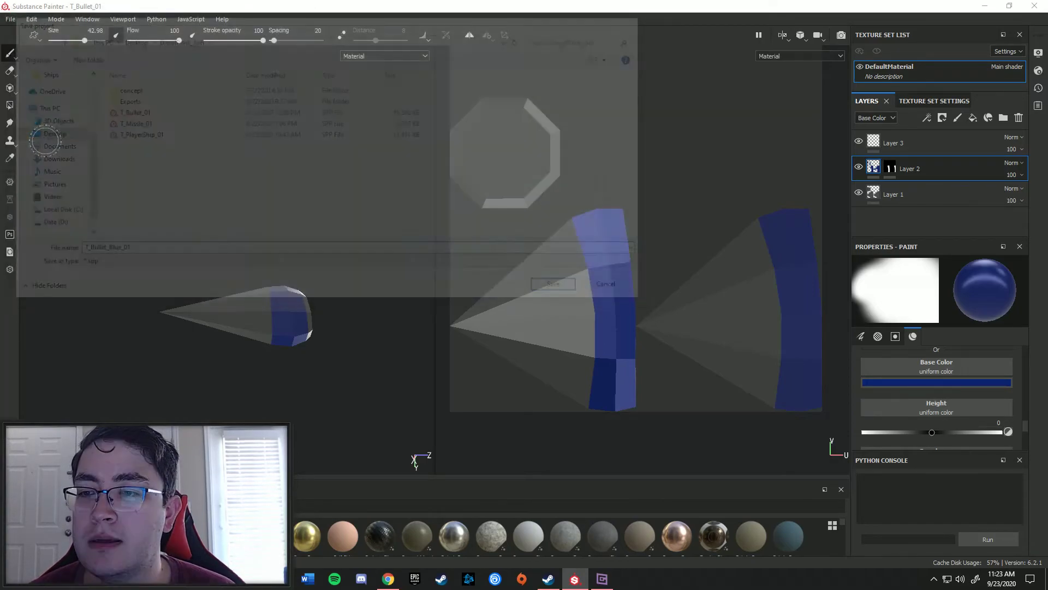
- Open the original T_Bullet_01 project from the DieselPunk_Jam folder
{"action": "left_click", "coordinate": [11, 19]}
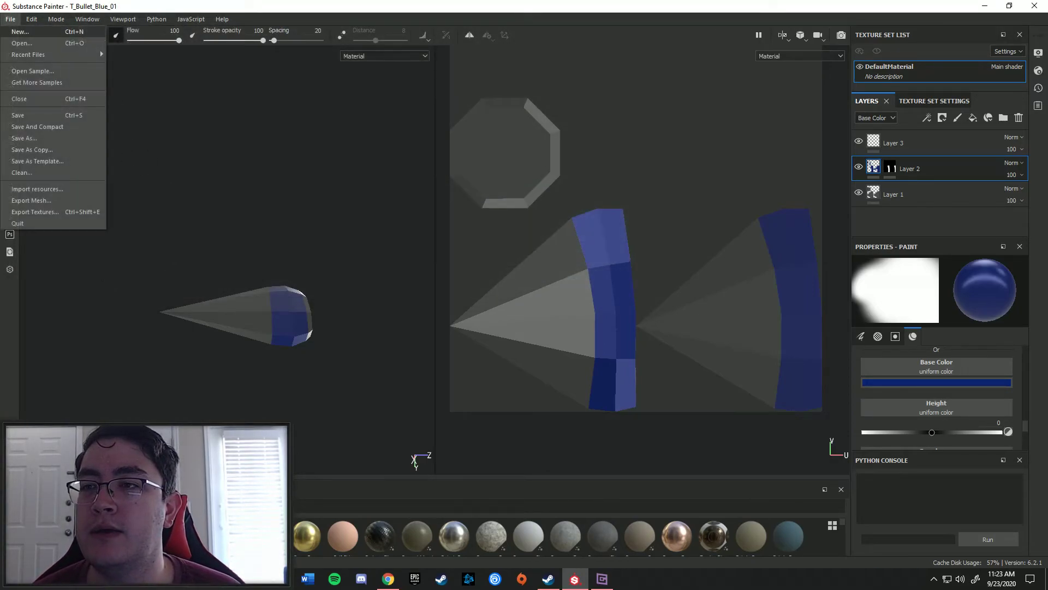
{"action": "left_click", "coordinate": [20, 42]}
{"action": "left_click", "coordinate": [128, 111]}
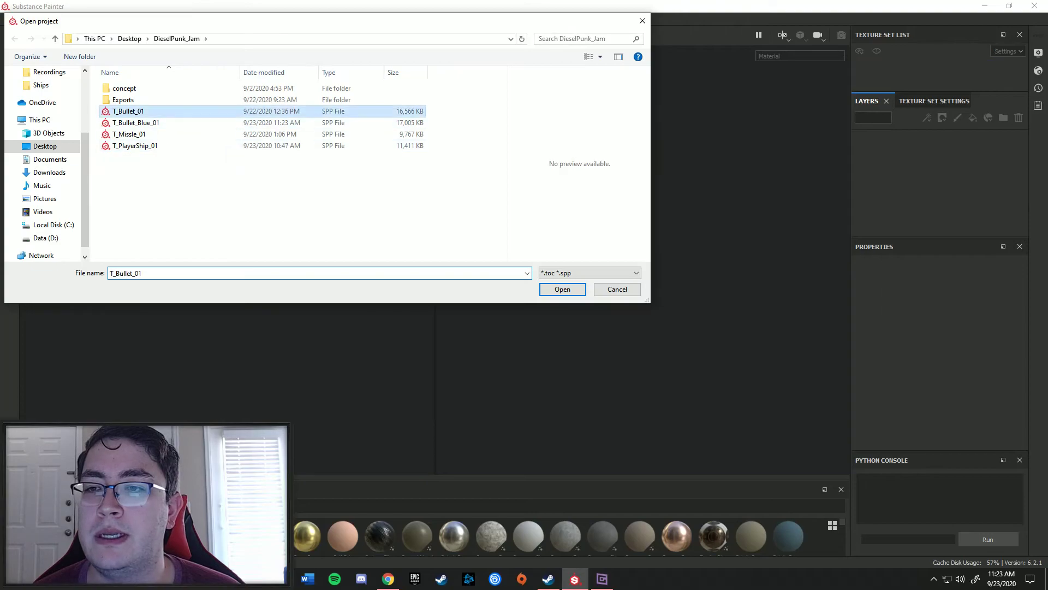
{"action": "left_click", "coordinate": [563, 289]}
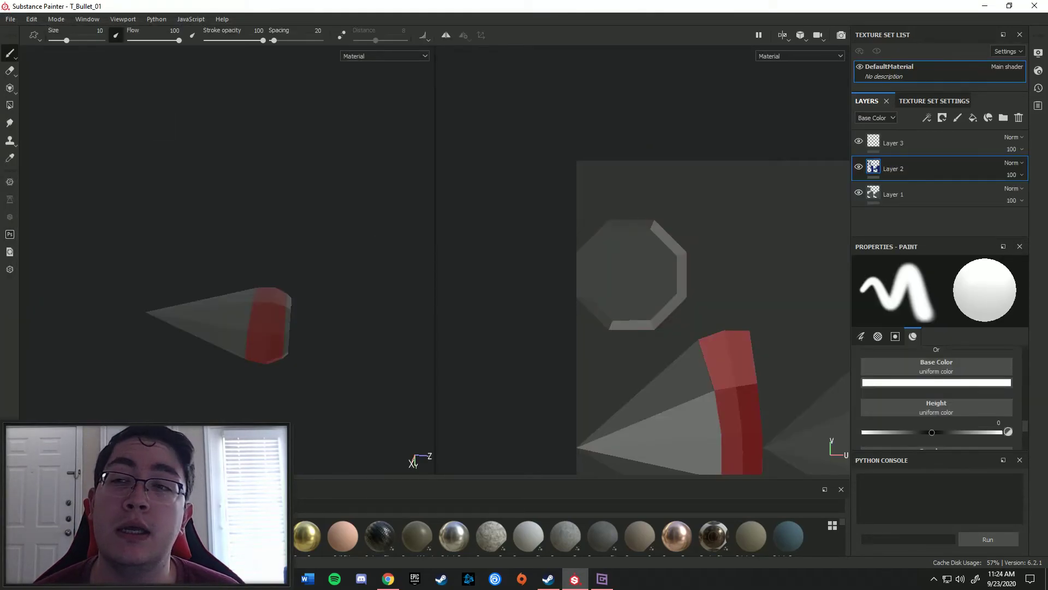
- Save the red bullet project under the new name T_Bullet__Red_01 in the DieselPunk_Jam folder
{"action": "left_click", "coordinate": [10, 19]}
{"action": "left_click", "coordinate": [24, 139]}
{"action": "left_click", "coordinate": [128, 111]}
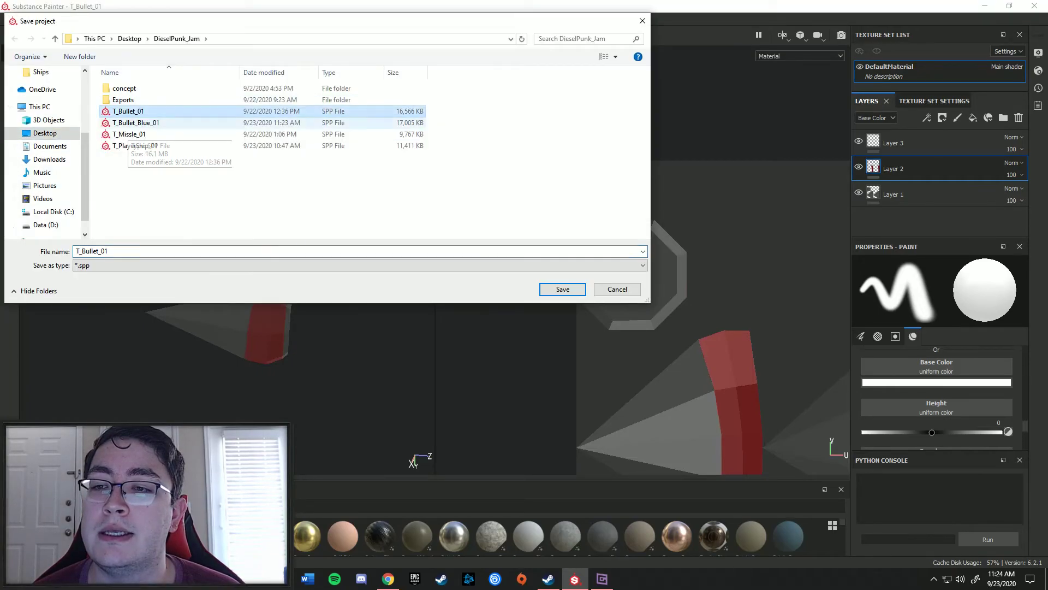
{"action": "key", "text": "Tab"}
{"action": "left_click", "coordinate": [103, 251]}
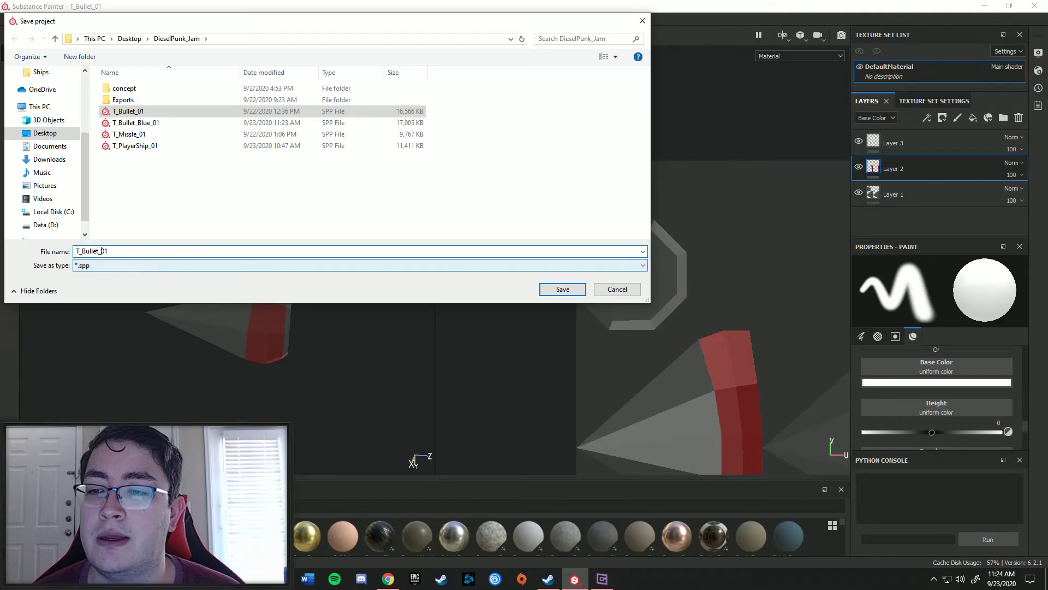
{"action": "type", "text": "Red"}
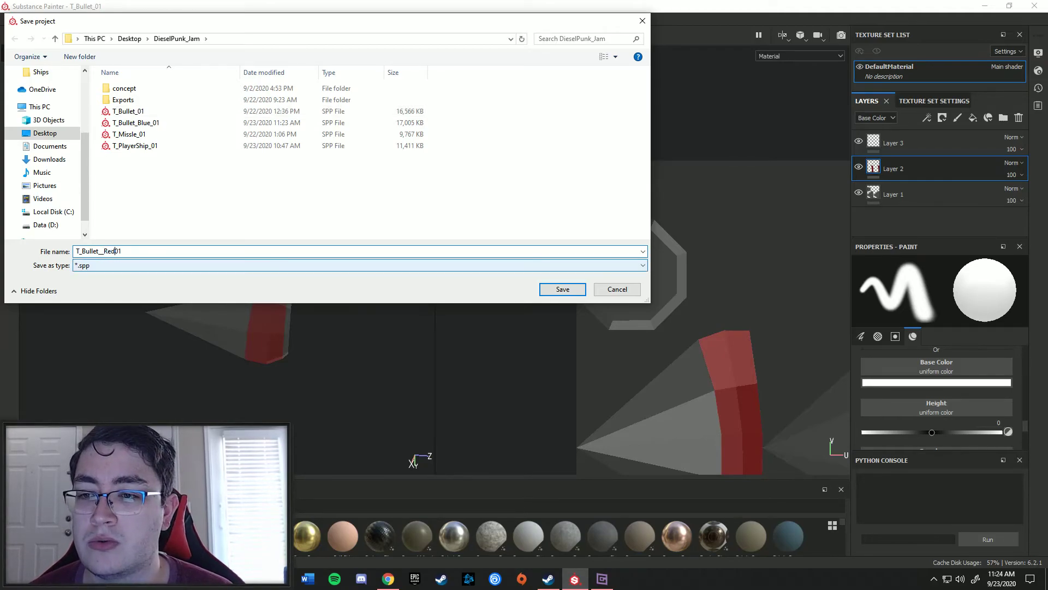
{"action": "type", "text": "_"}
{"action": "key", "text": "Return"}
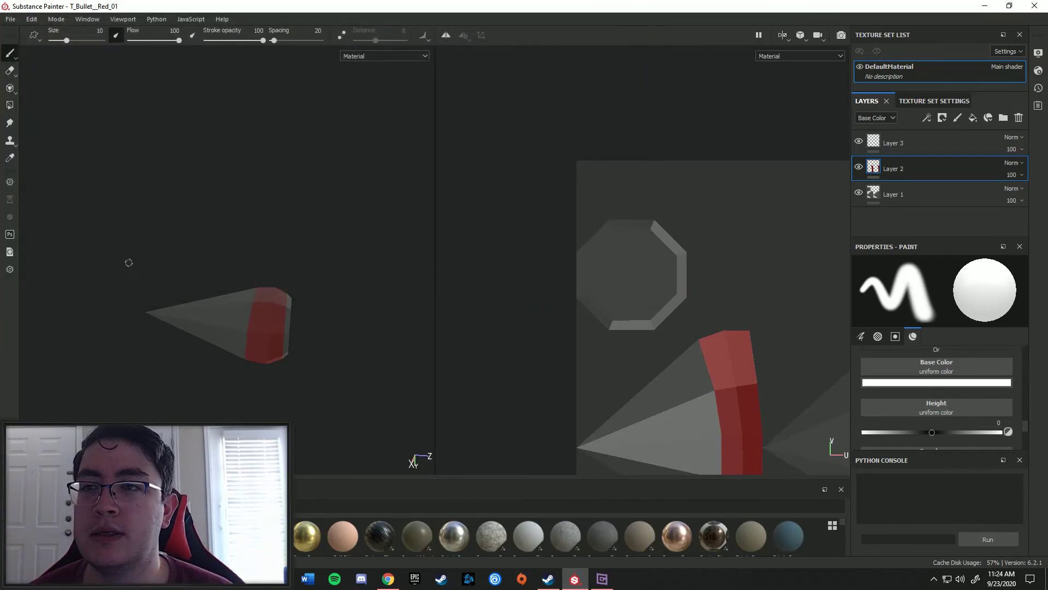